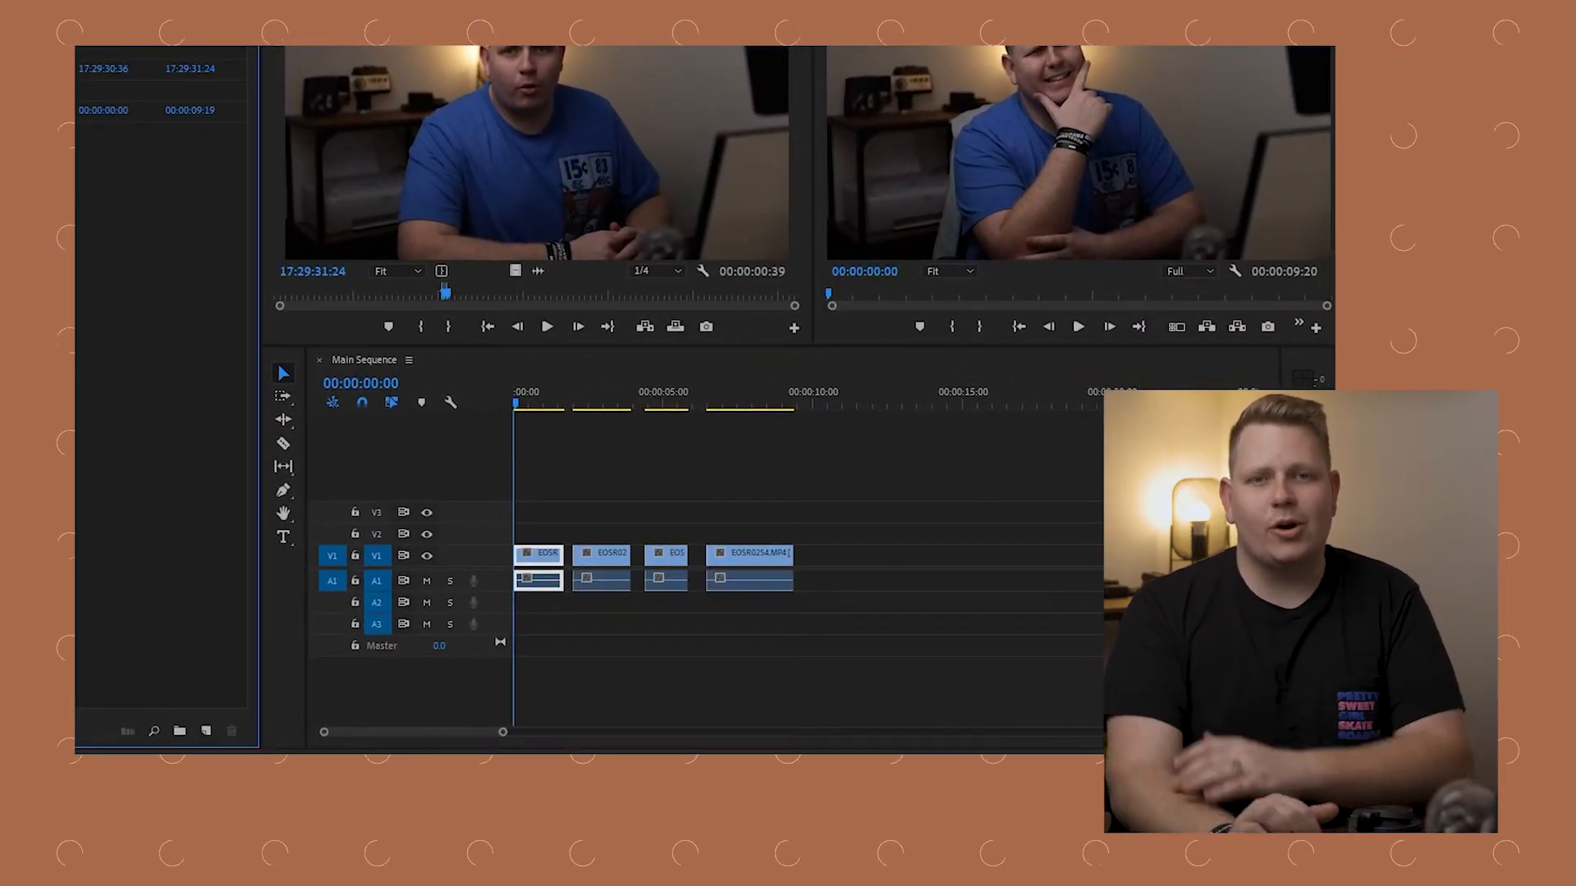
Select the first clip in Main Sequence and display its settings in Effect Controls.
{"action": "left_click", "coordinate": [550, 565]}
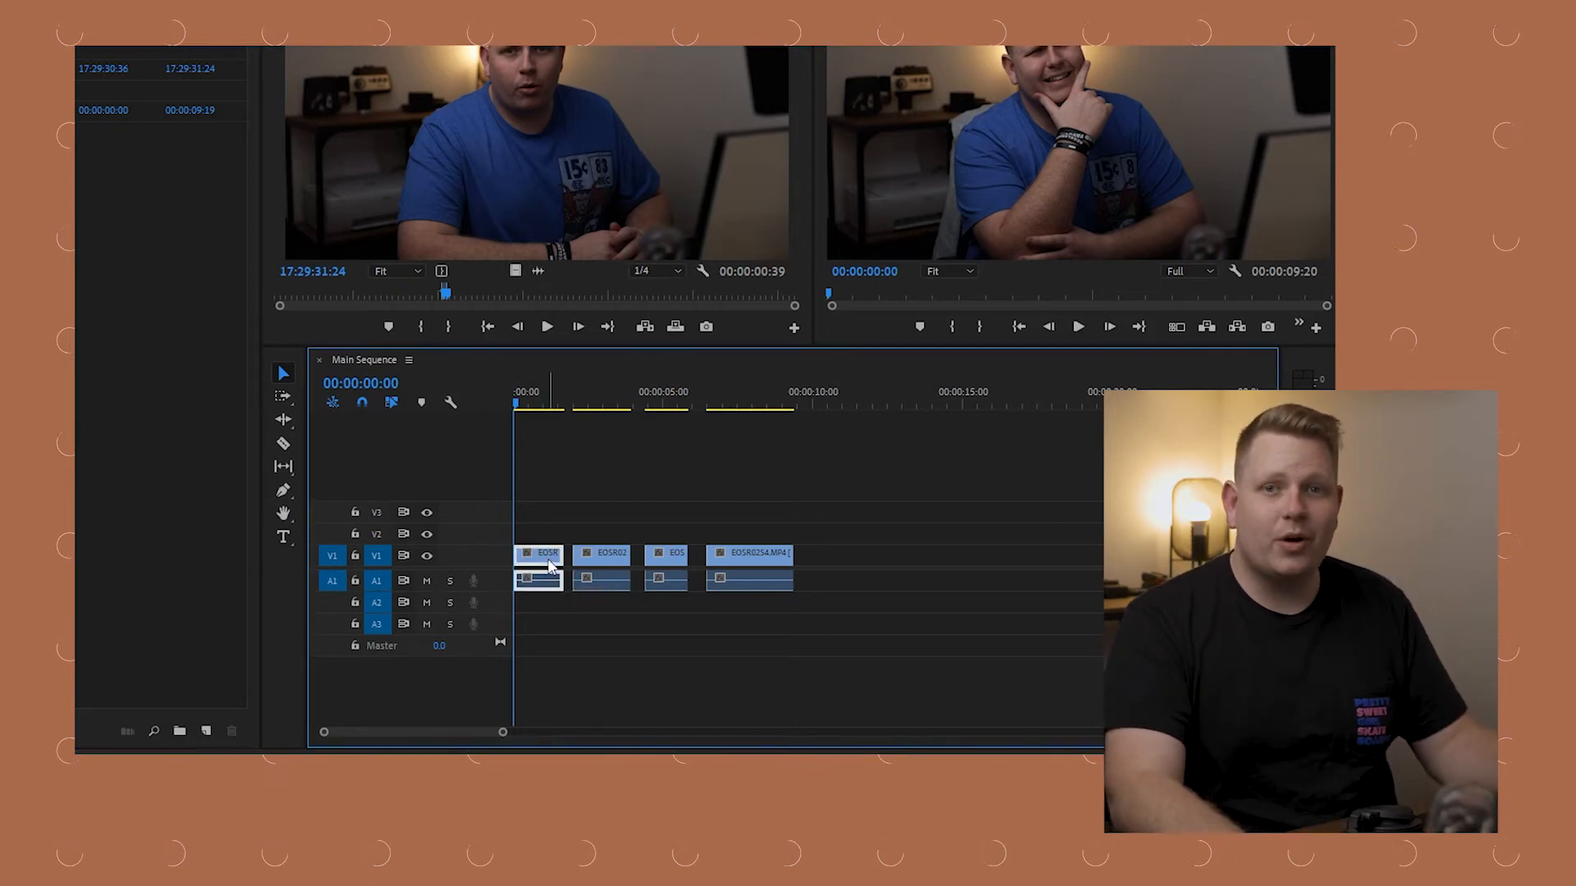
{"action": "left_click", "coordinate": [448, 96]}
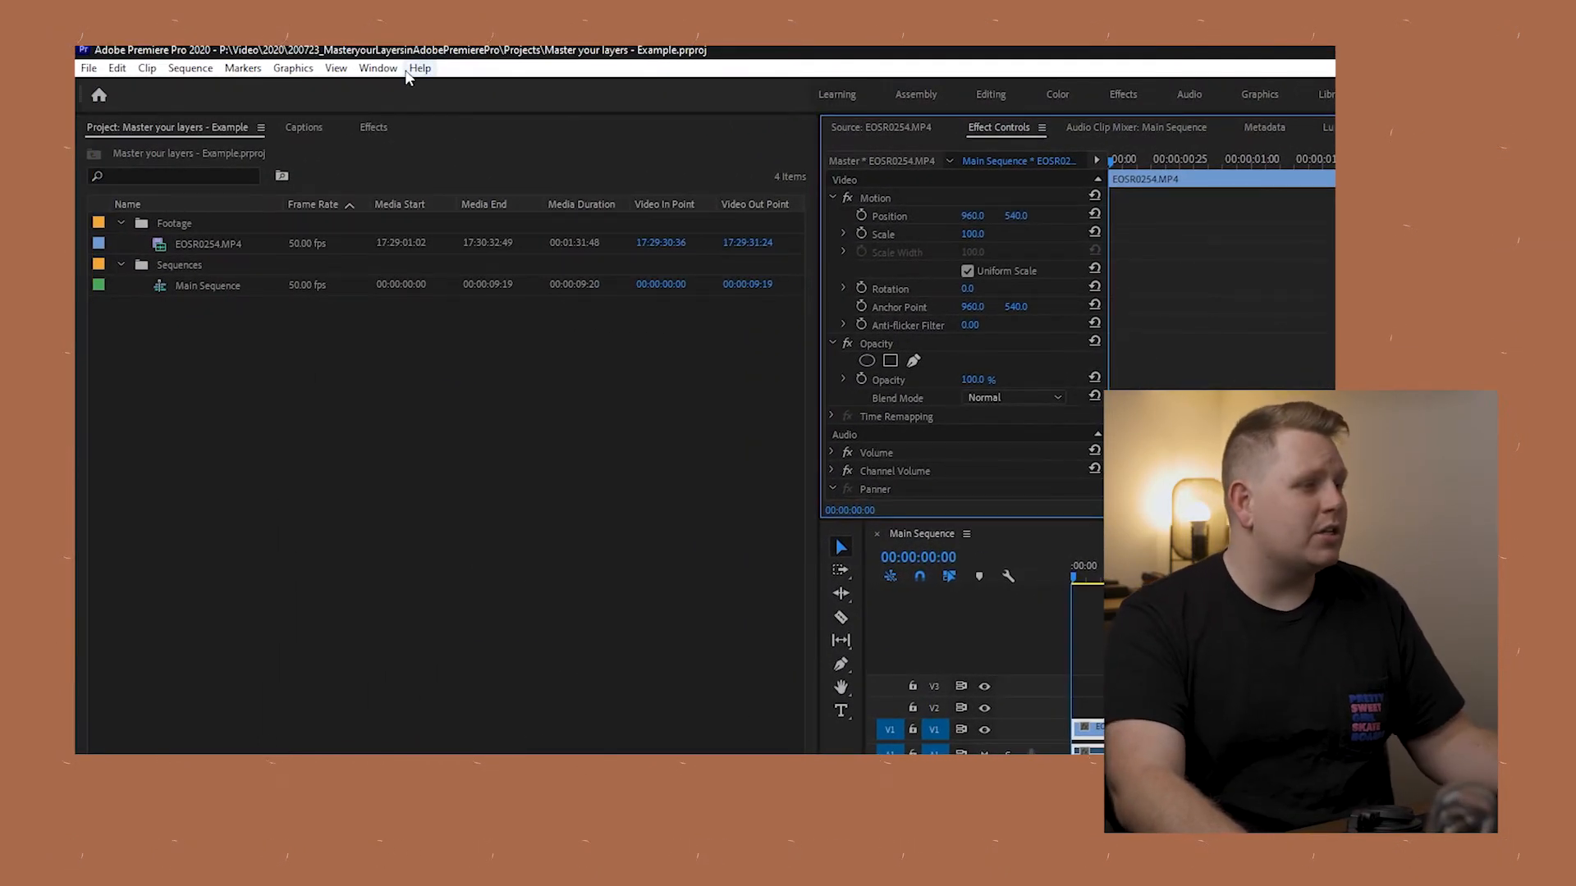
{"action": "left_click", "coordinate": [378, 69]}
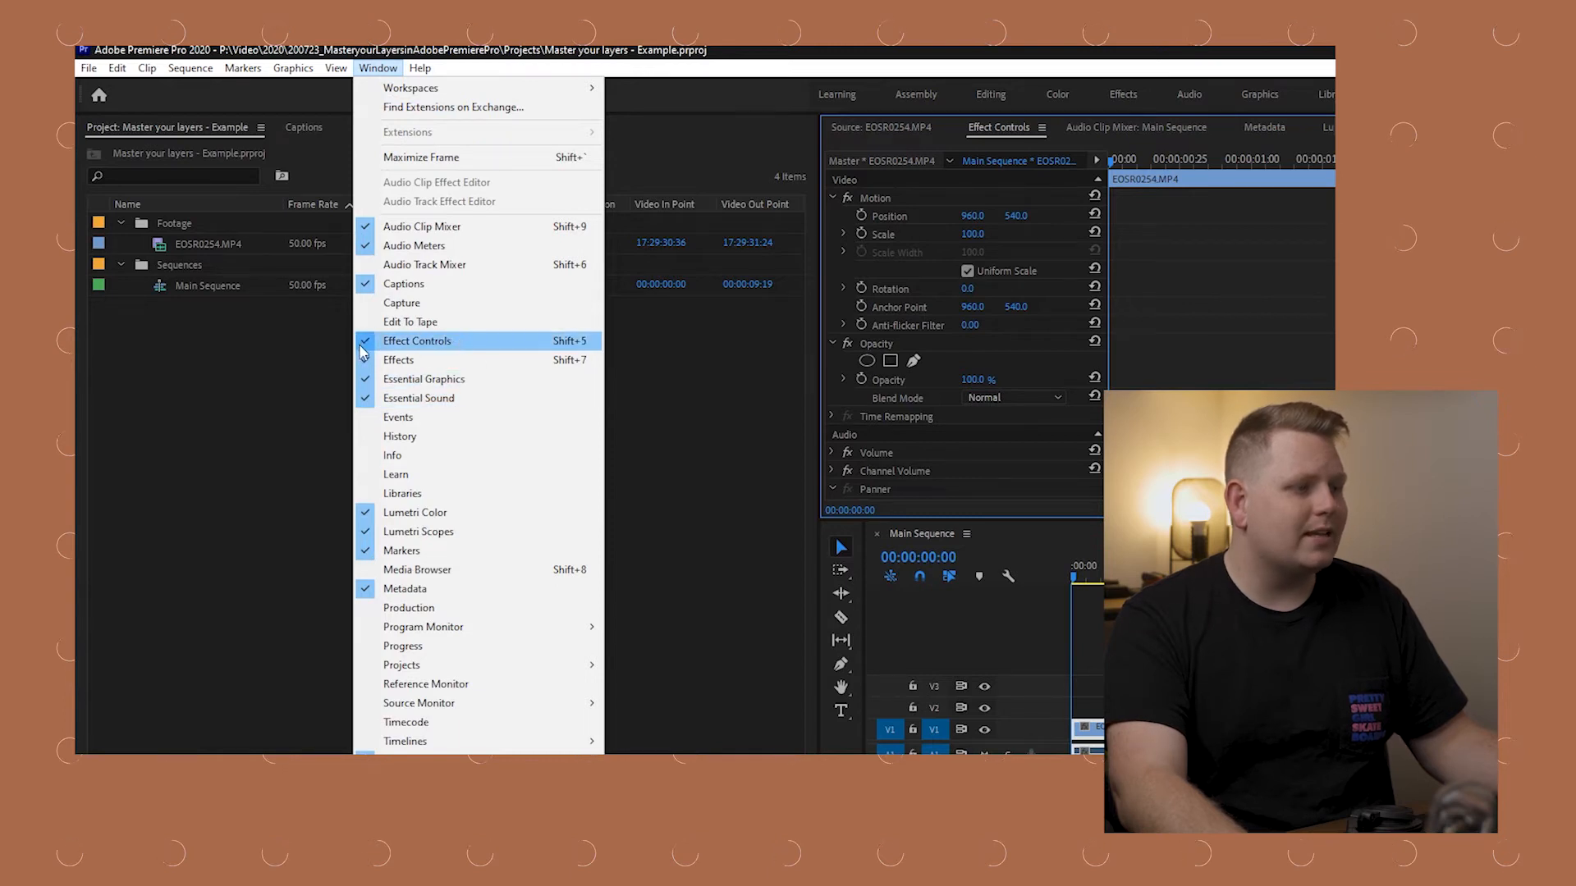
{"action": "left_click", "coordinate": [1096, 727]}
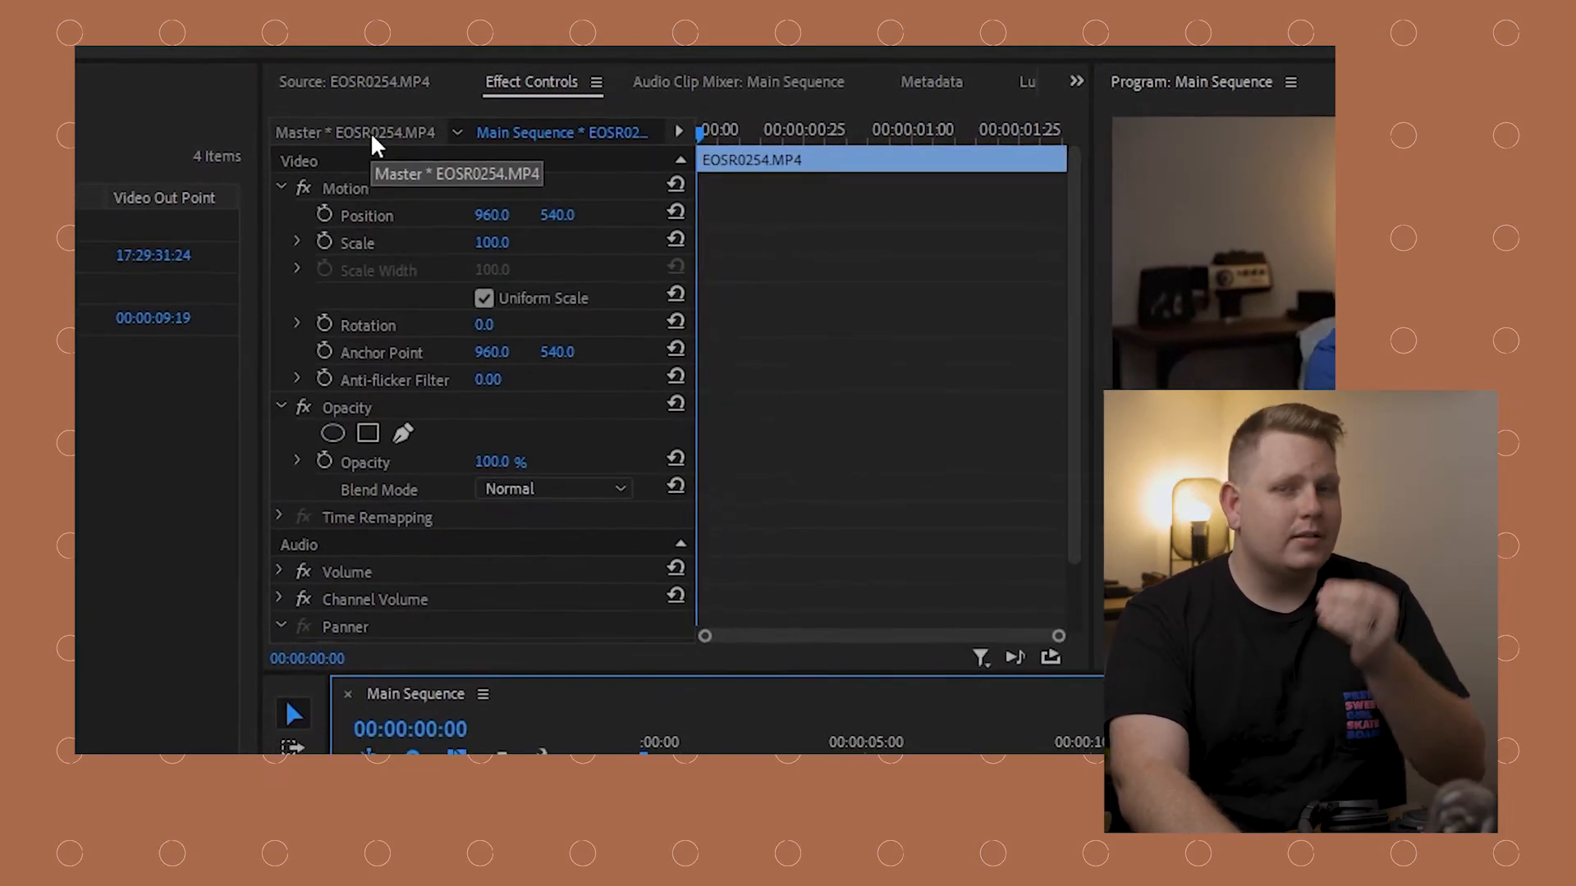
Find the Lumetri Color effect with the search "lumetri col" and apply it to the master clip EOSR0254.MP4.
{"action": "left_click", "coordinate": [364, 125]}
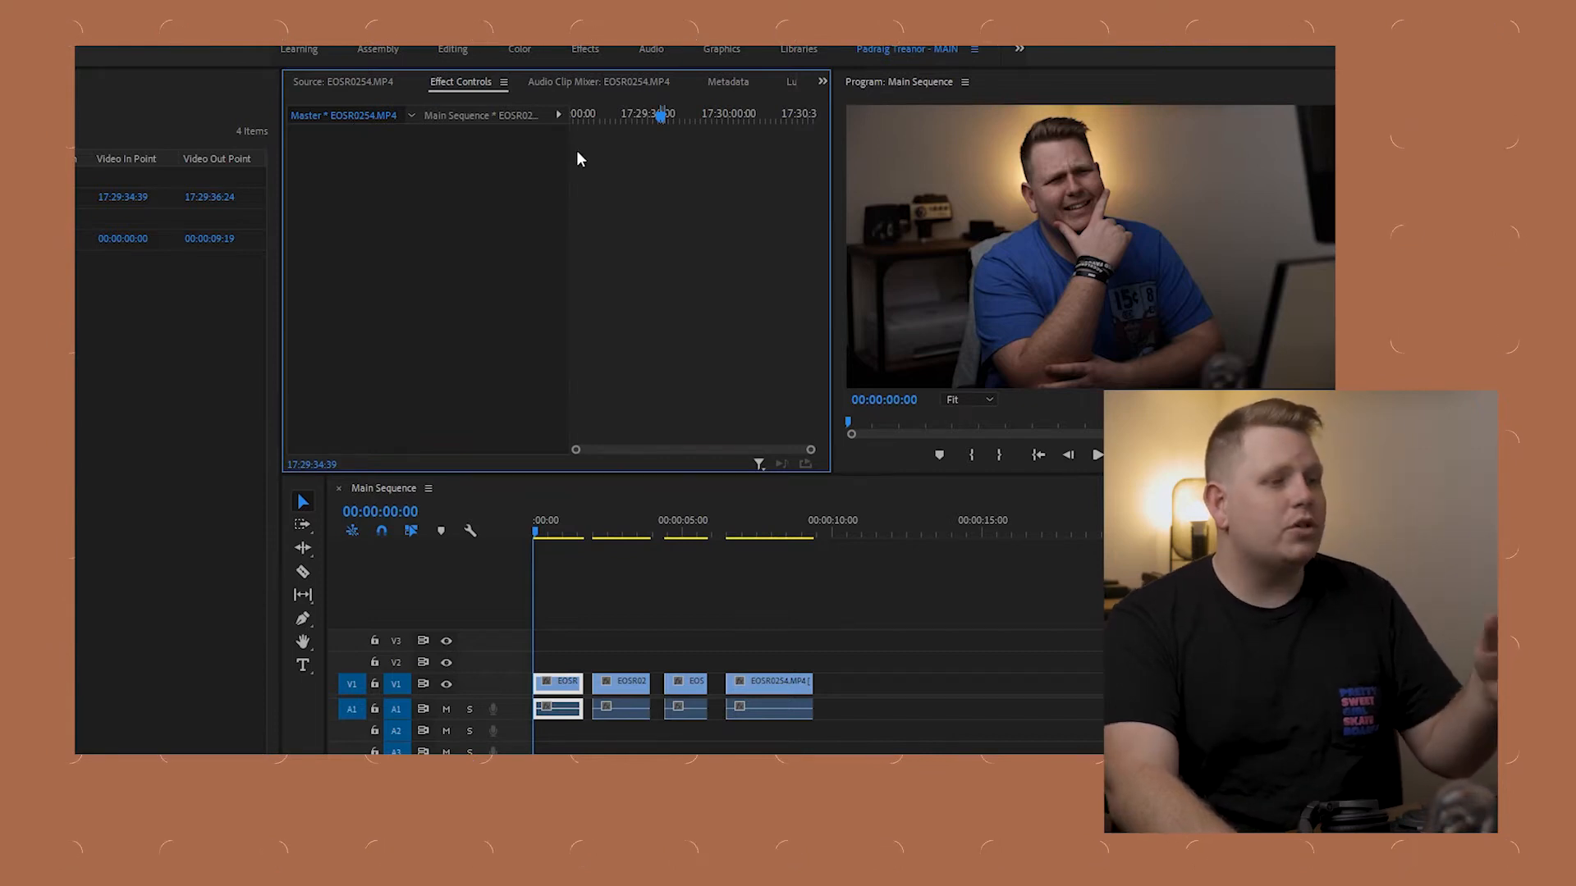
{"action": "left_click", "coordinate": [319, 125]}
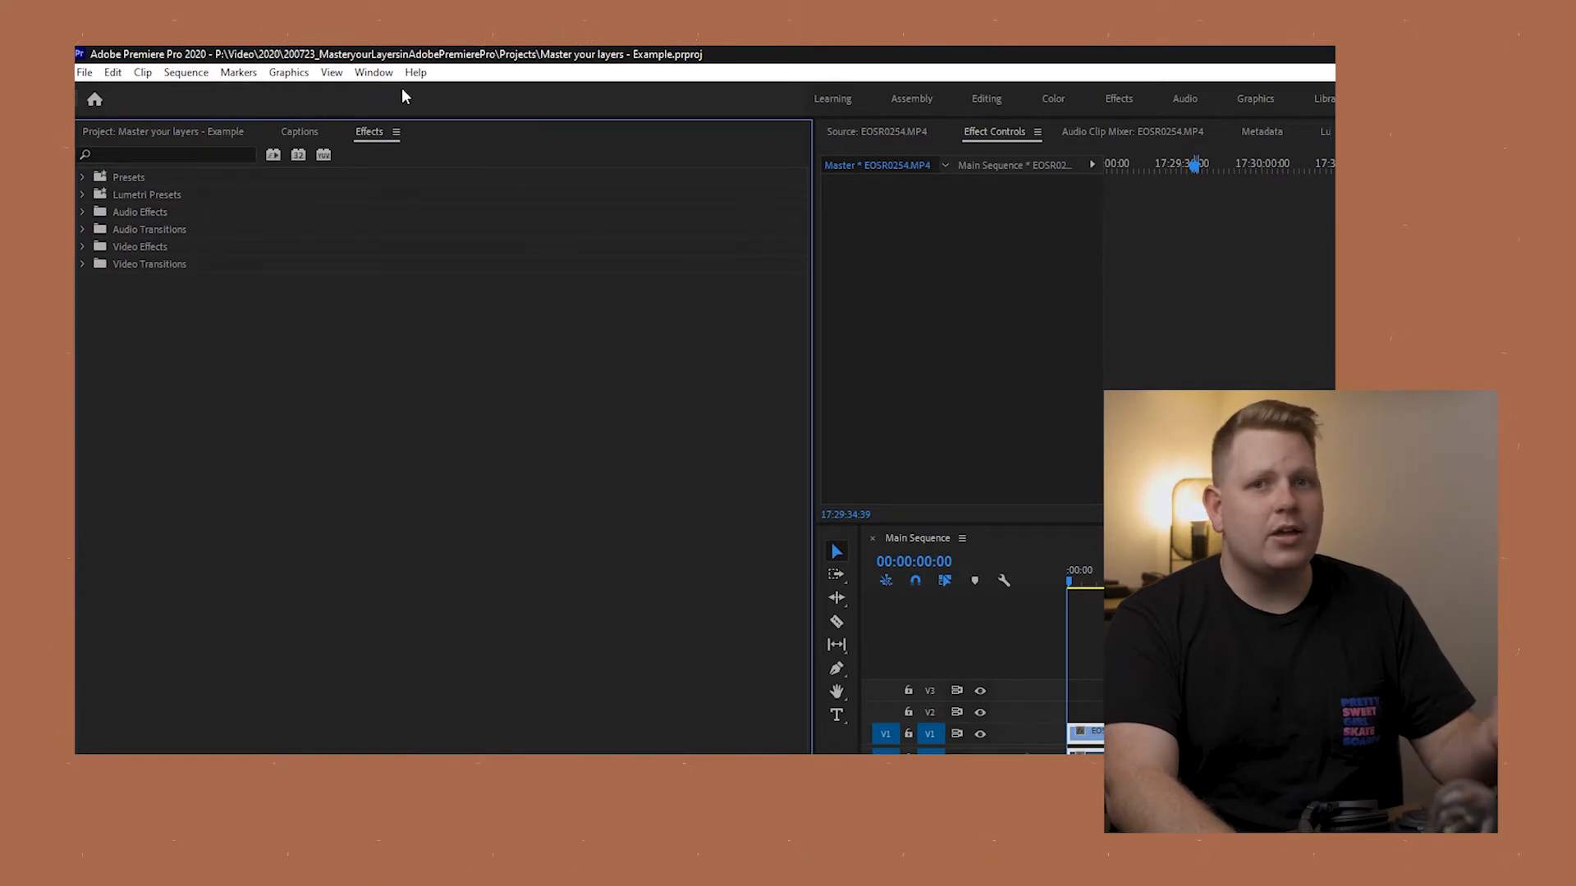
{"action": "left_click", "coordinate": [373, 72]}
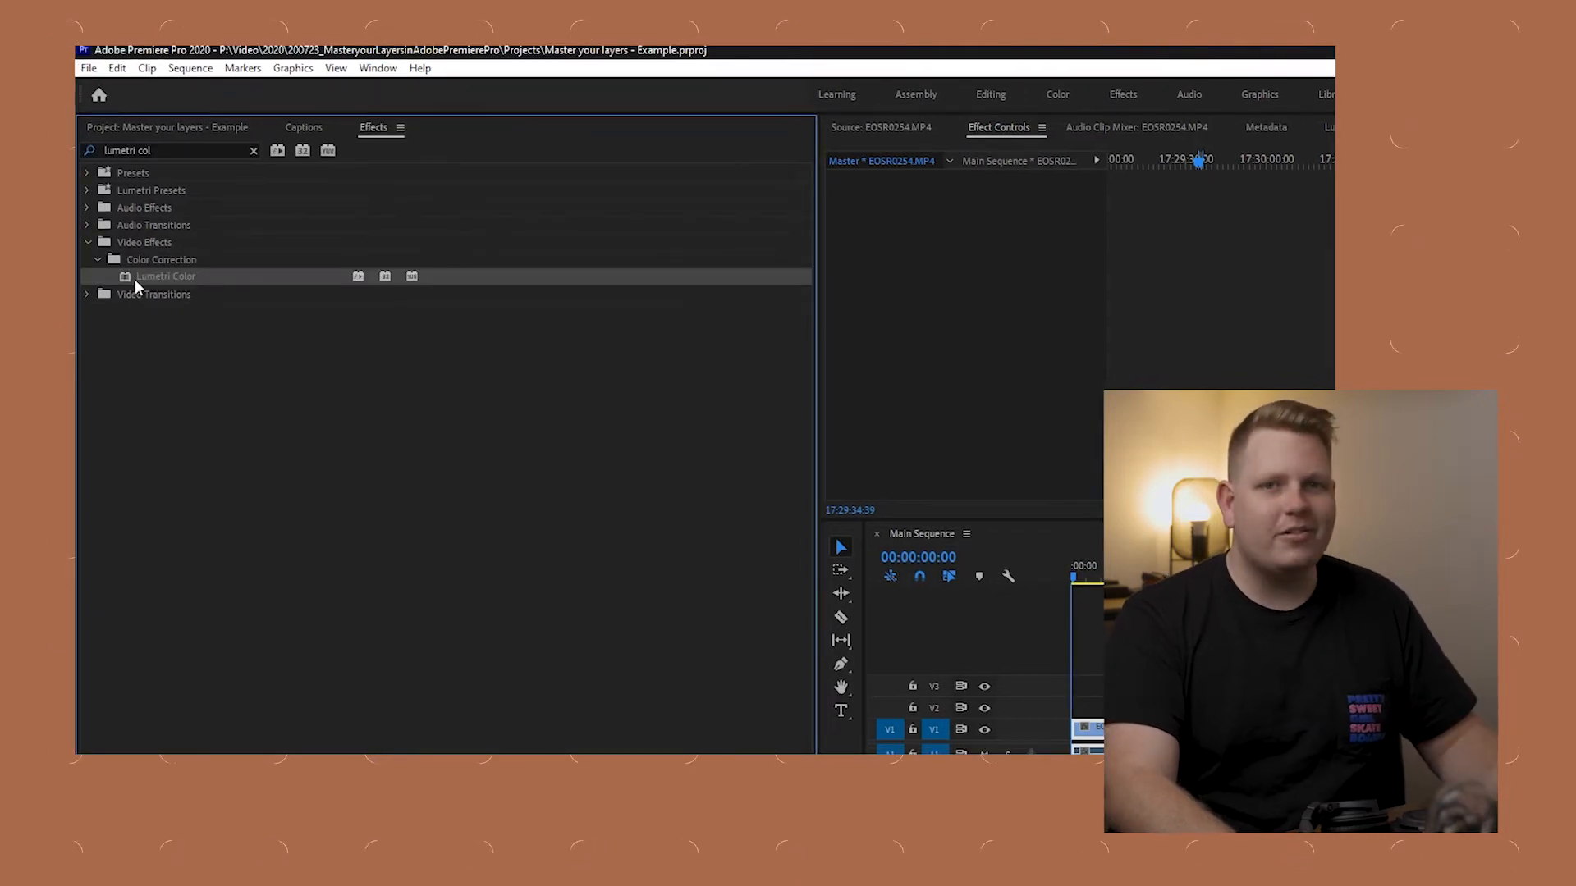
{"action": "left_click_drag", "start_coordinate": [126, 278], "coordinate": [984, 283]}
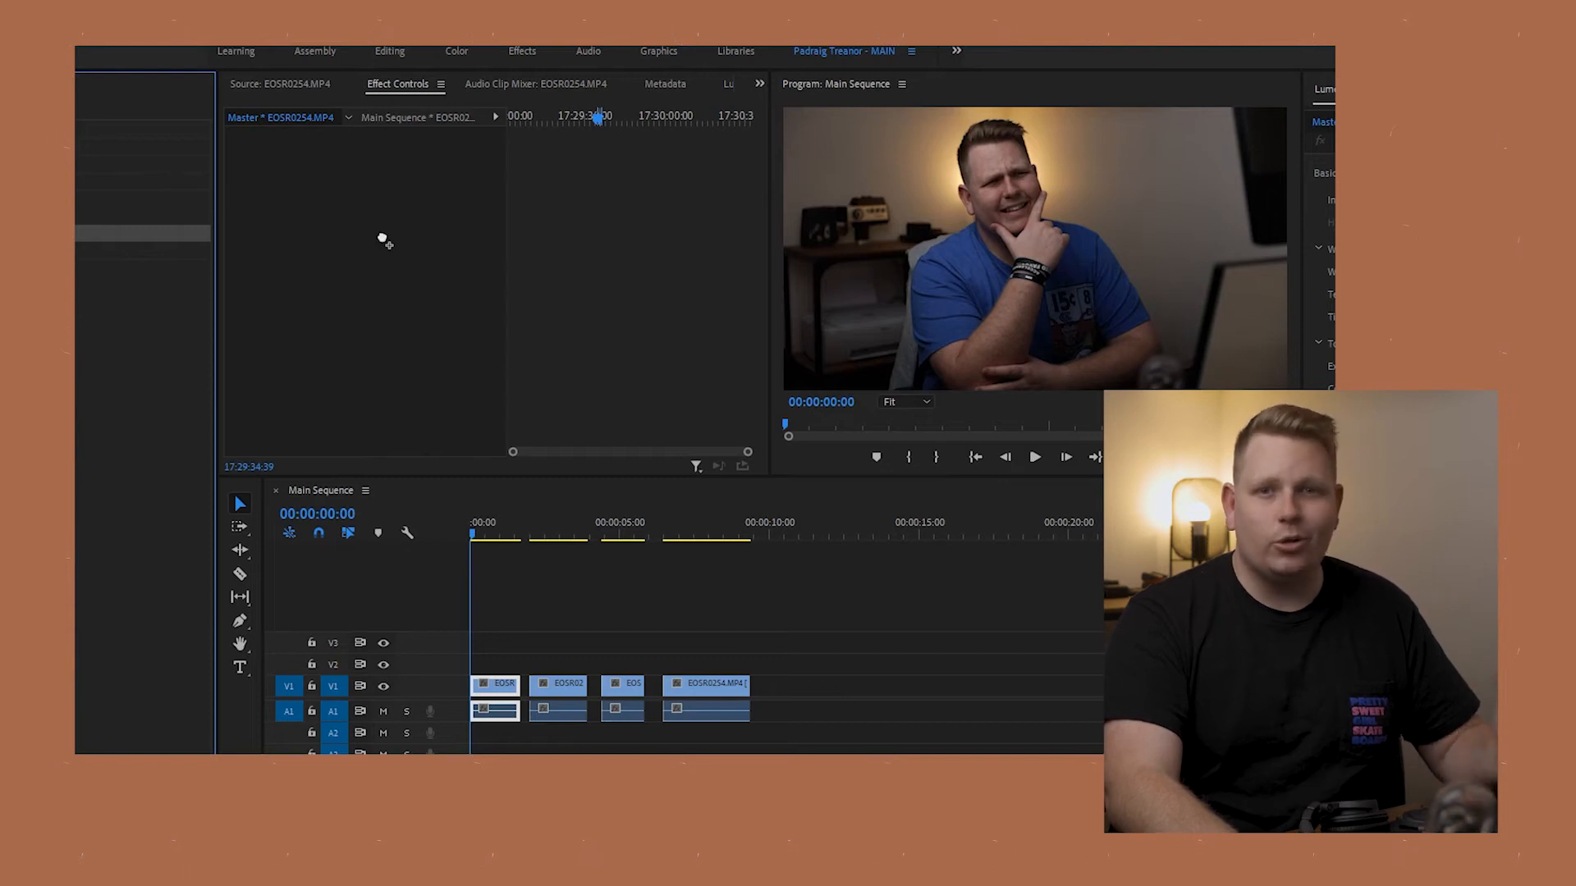
{"action": "left_click_drag", "start_coordinate": [382, 240], "coordinate": [386, 244]}
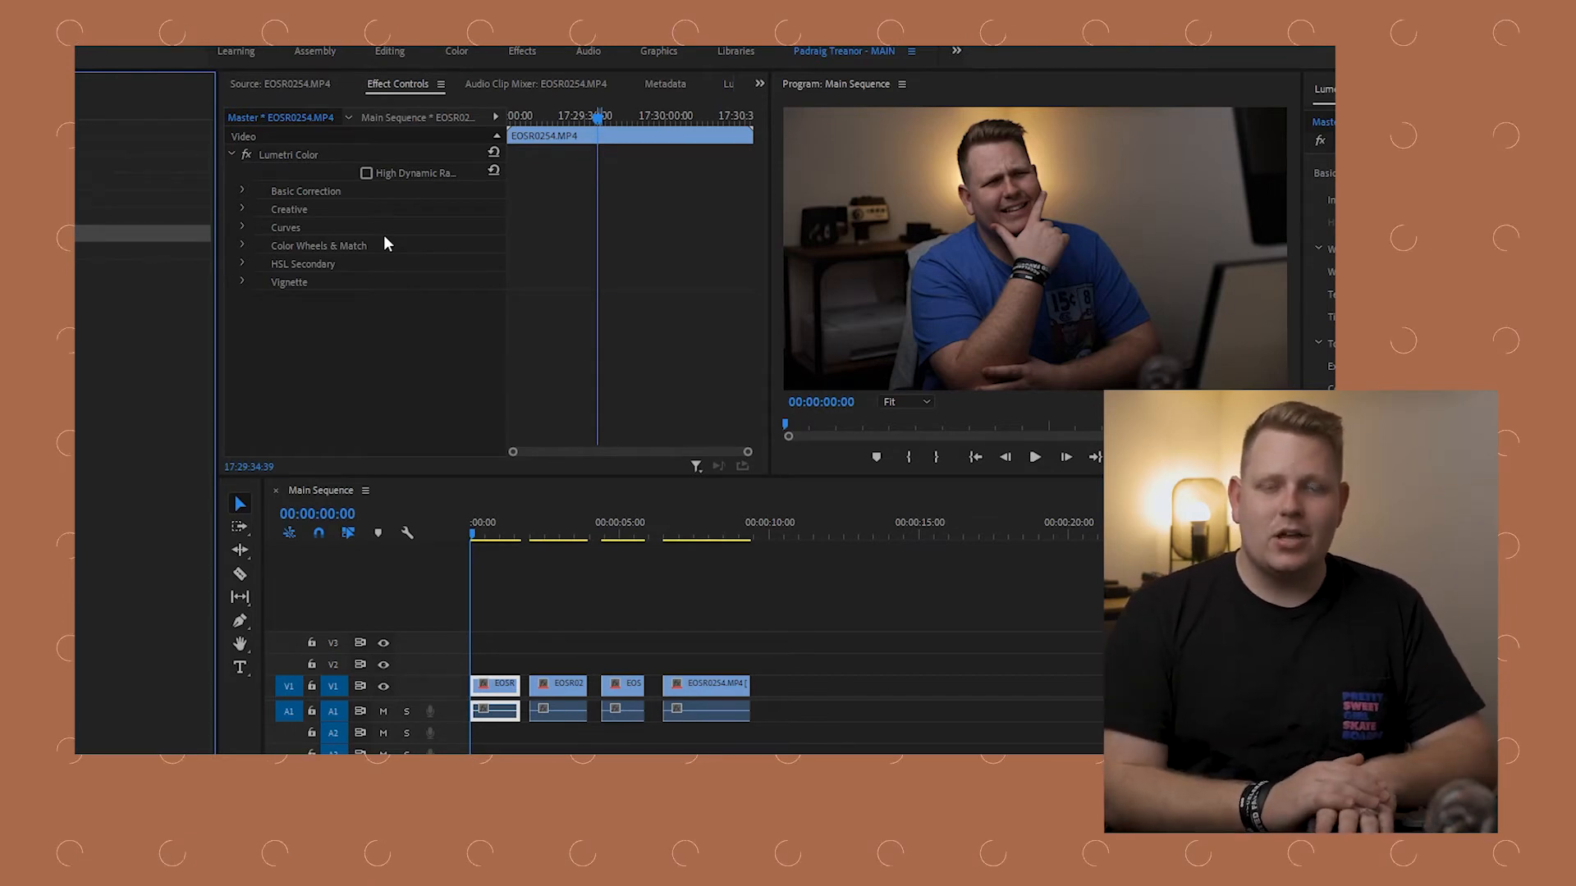
Set Exposure to 7.0 in the Basic Correction of the master clip's Lumetri Color effect, and deselect the clip.
{"action": "left_click", "coordinate": [349, 328]}
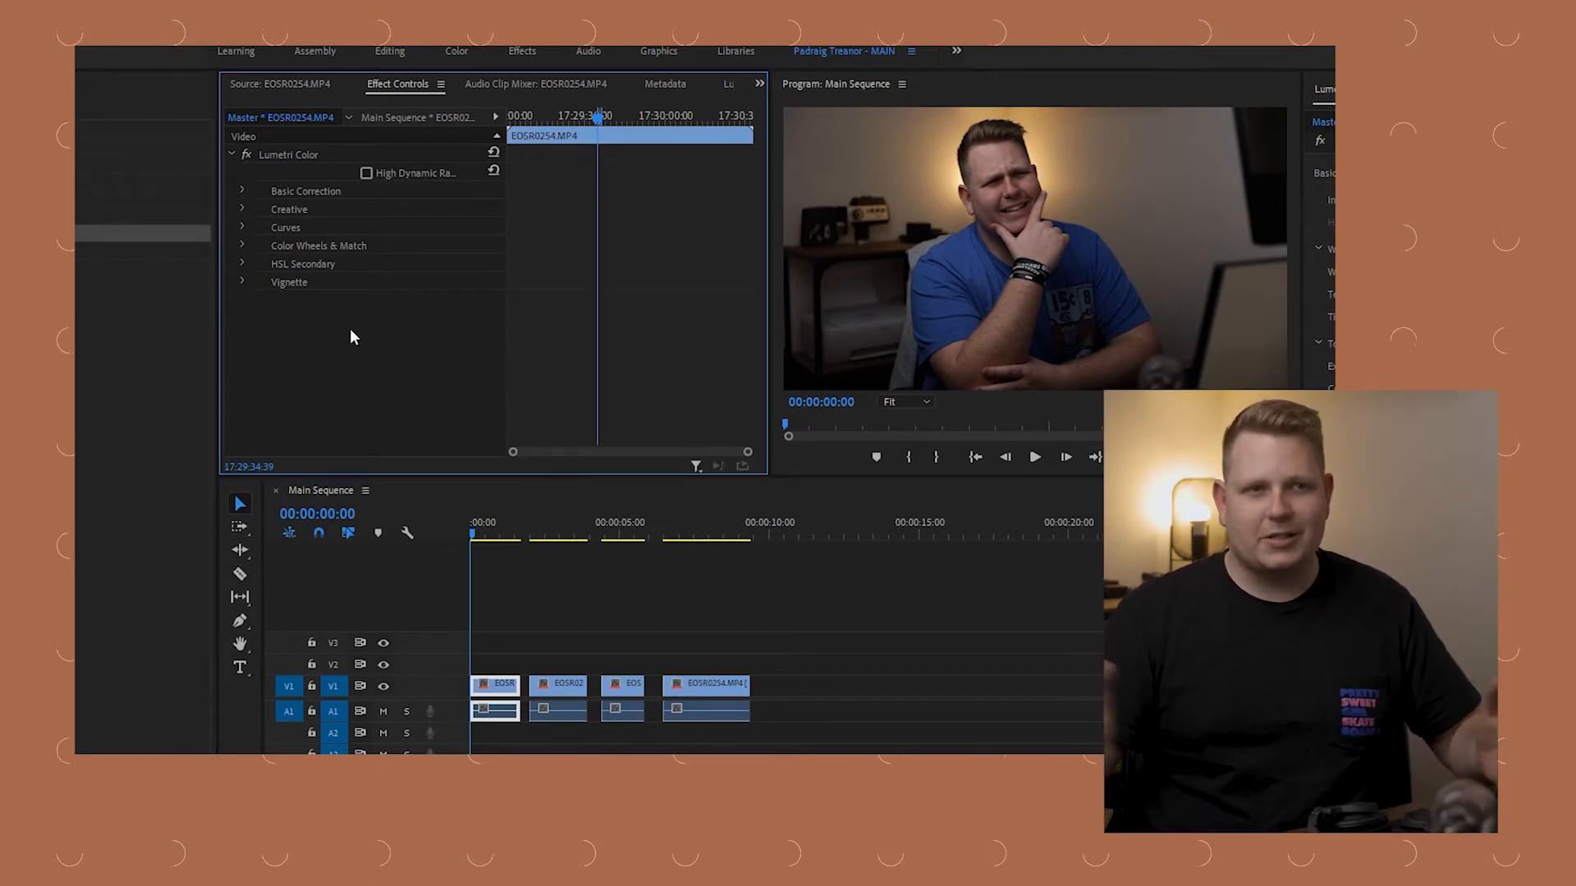
{"action": "left_click", "coordinate": [242, 189]}
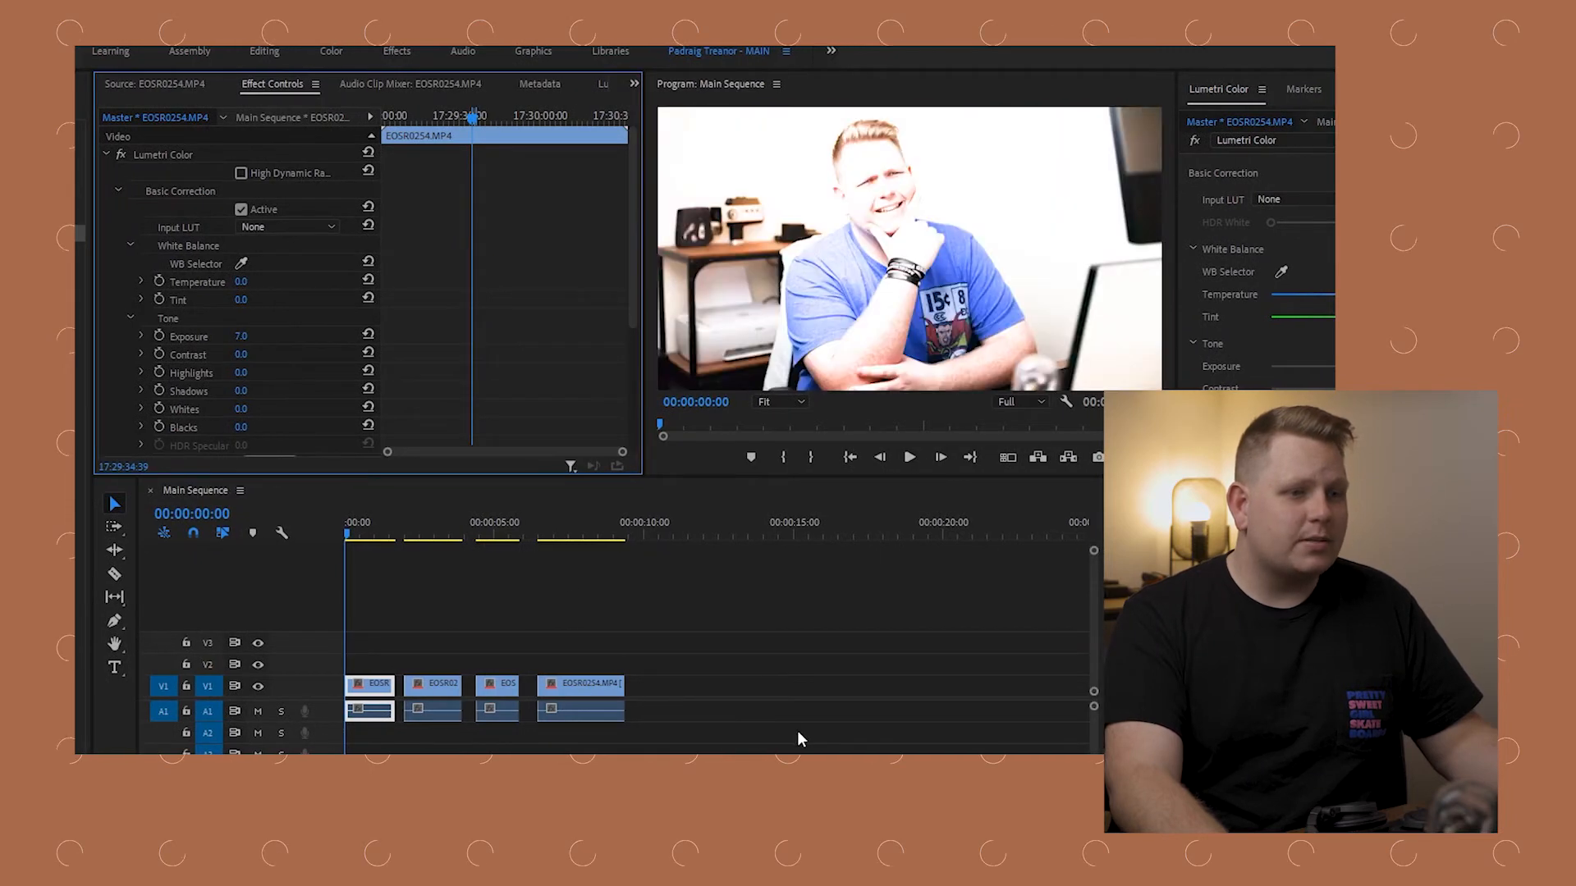
{"action": "left_click", "coordinate": [800, 739]}
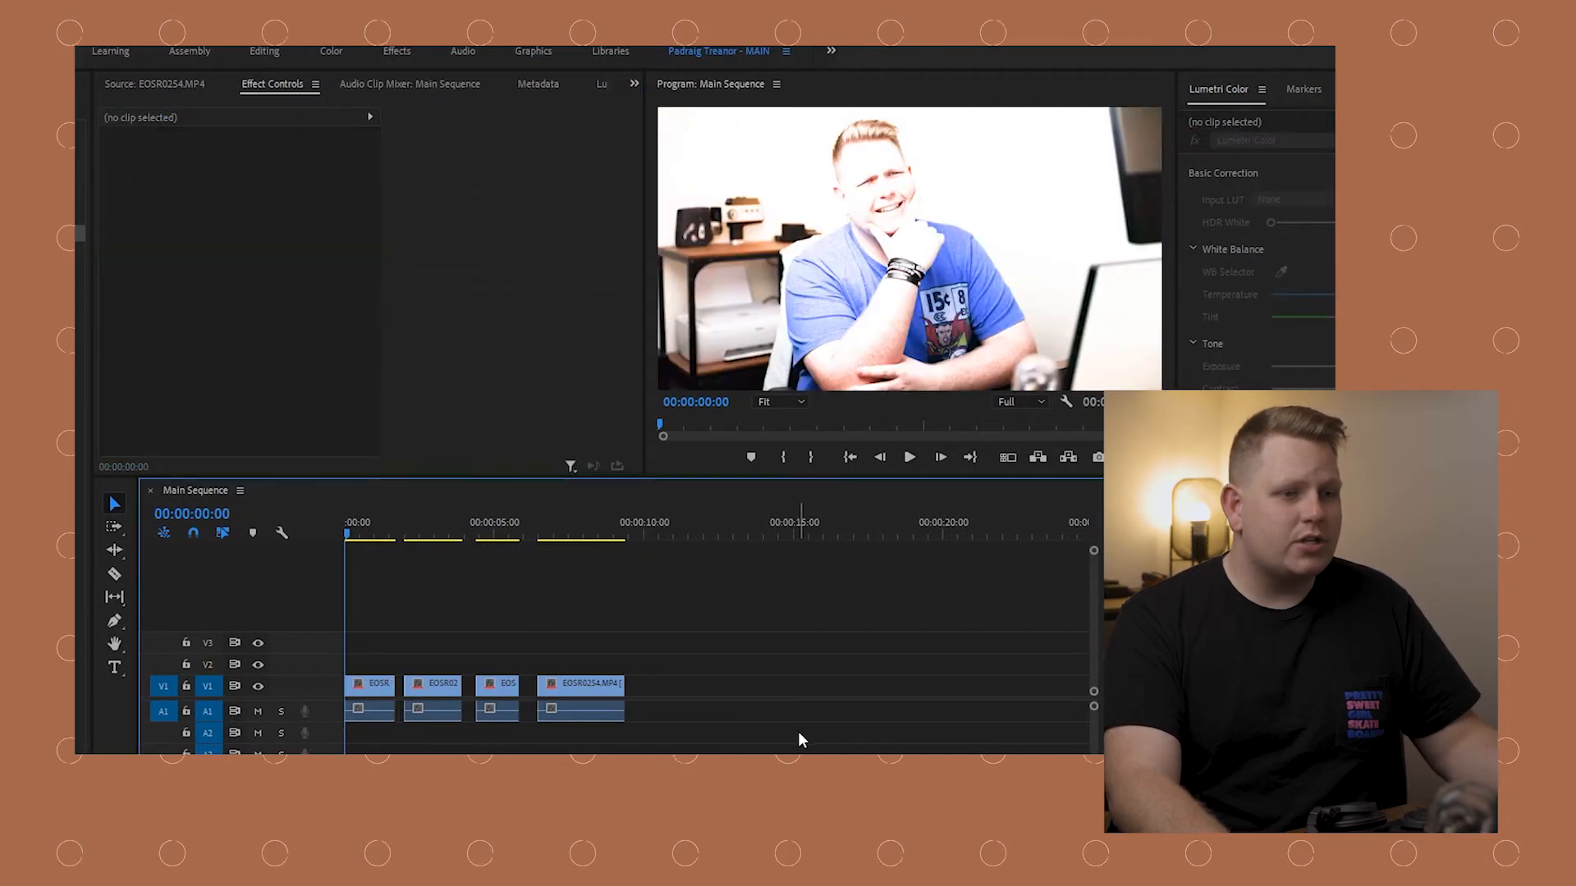
Inspect the first clip's sequence-level effects and check how the master exposure change affects the second, third and fourth clips.
{"action": "left_click", "coordinate": [373, 686]}
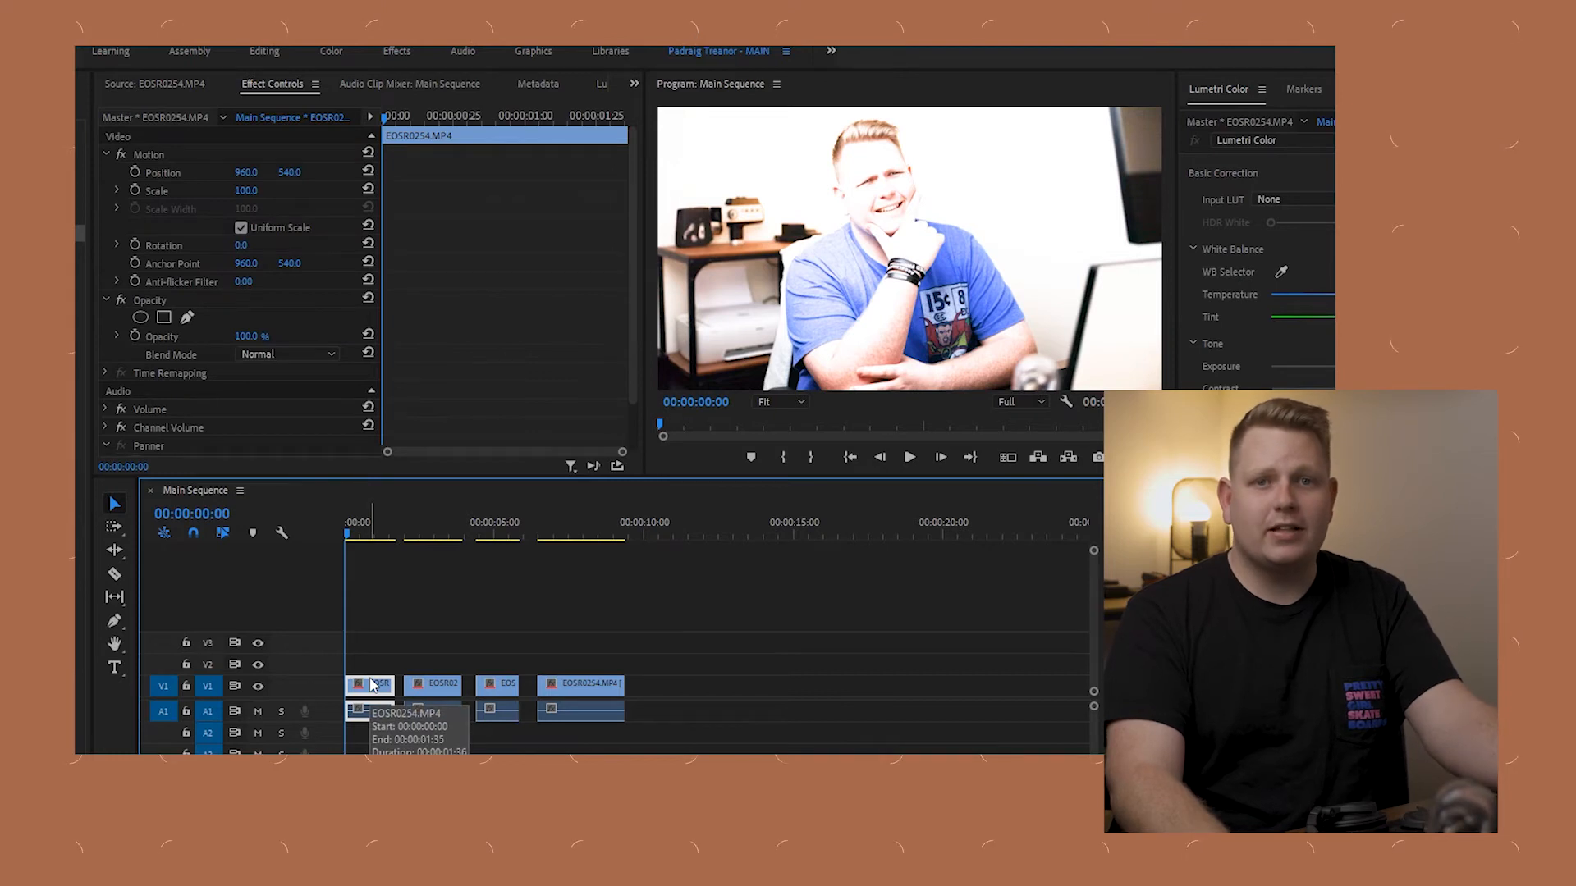
{"action": "left_click", "coordinate": [429, 525]}
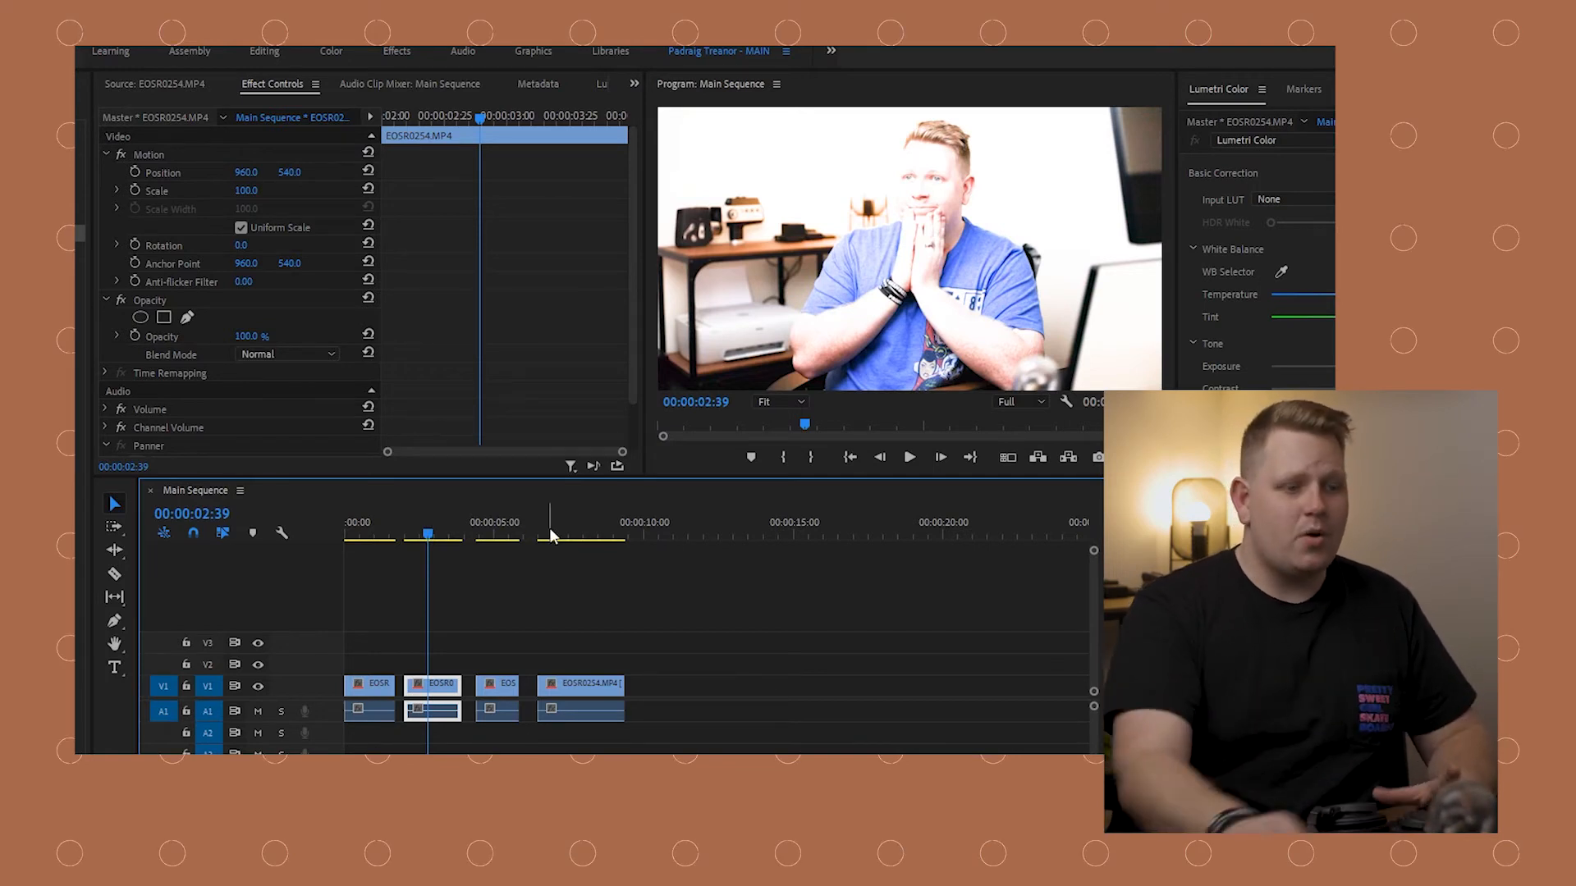
{"action": "left_click", "coordinate": [501, 527]}
{"action": "left_click", "coordinate": [577, 519]}
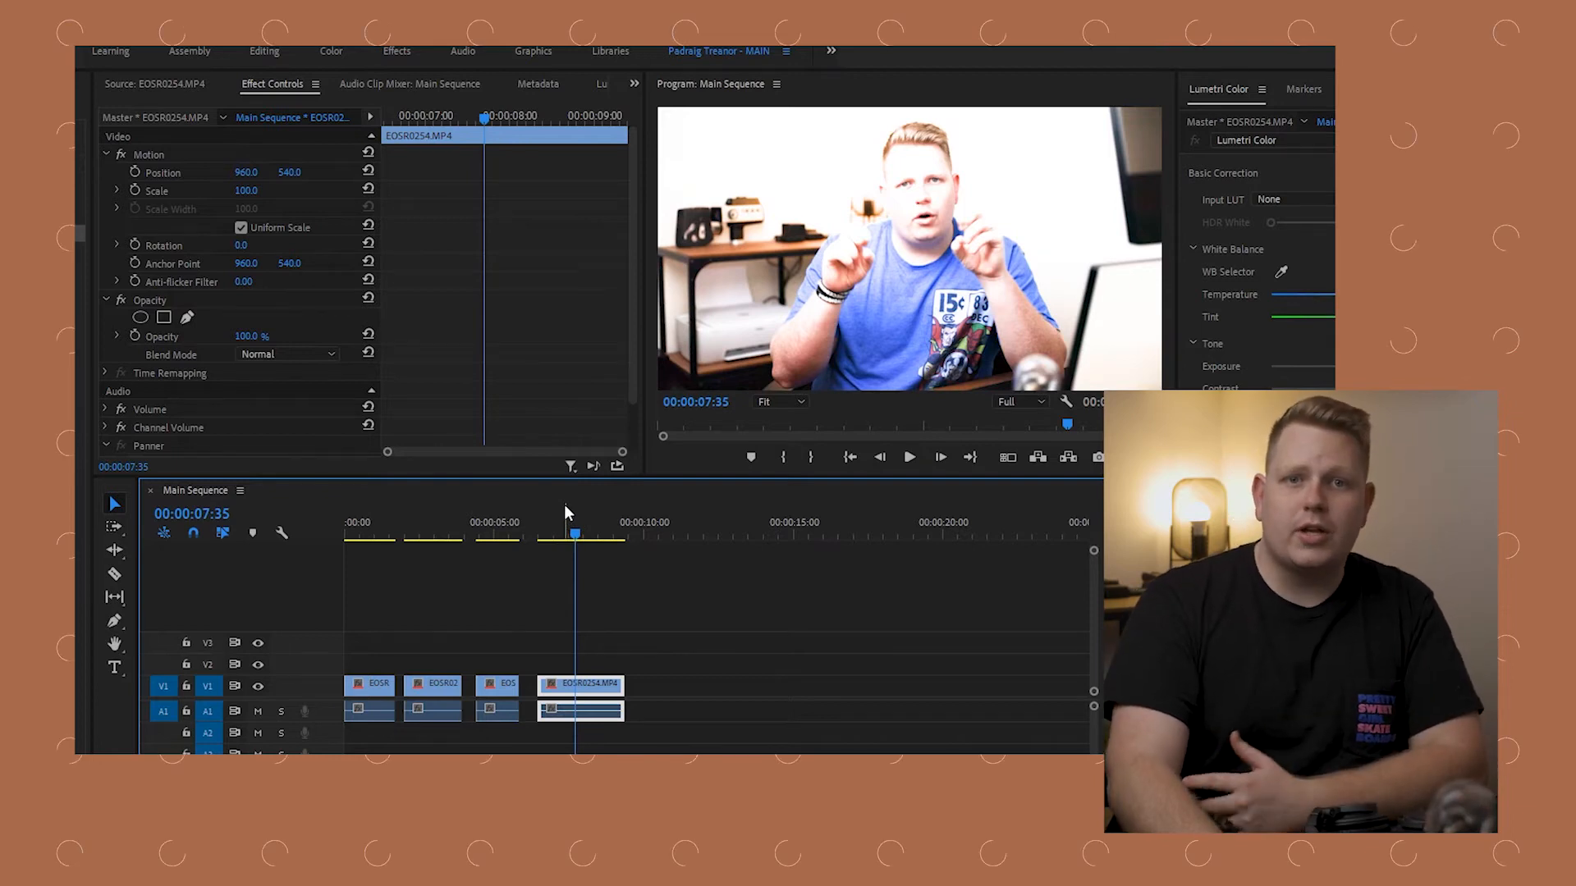
Create an adjustment layer at 1920 x 1080, 50.00 fps, with square pixels in the project.
{"action": "left_click", "coordinate": [645, 684]}
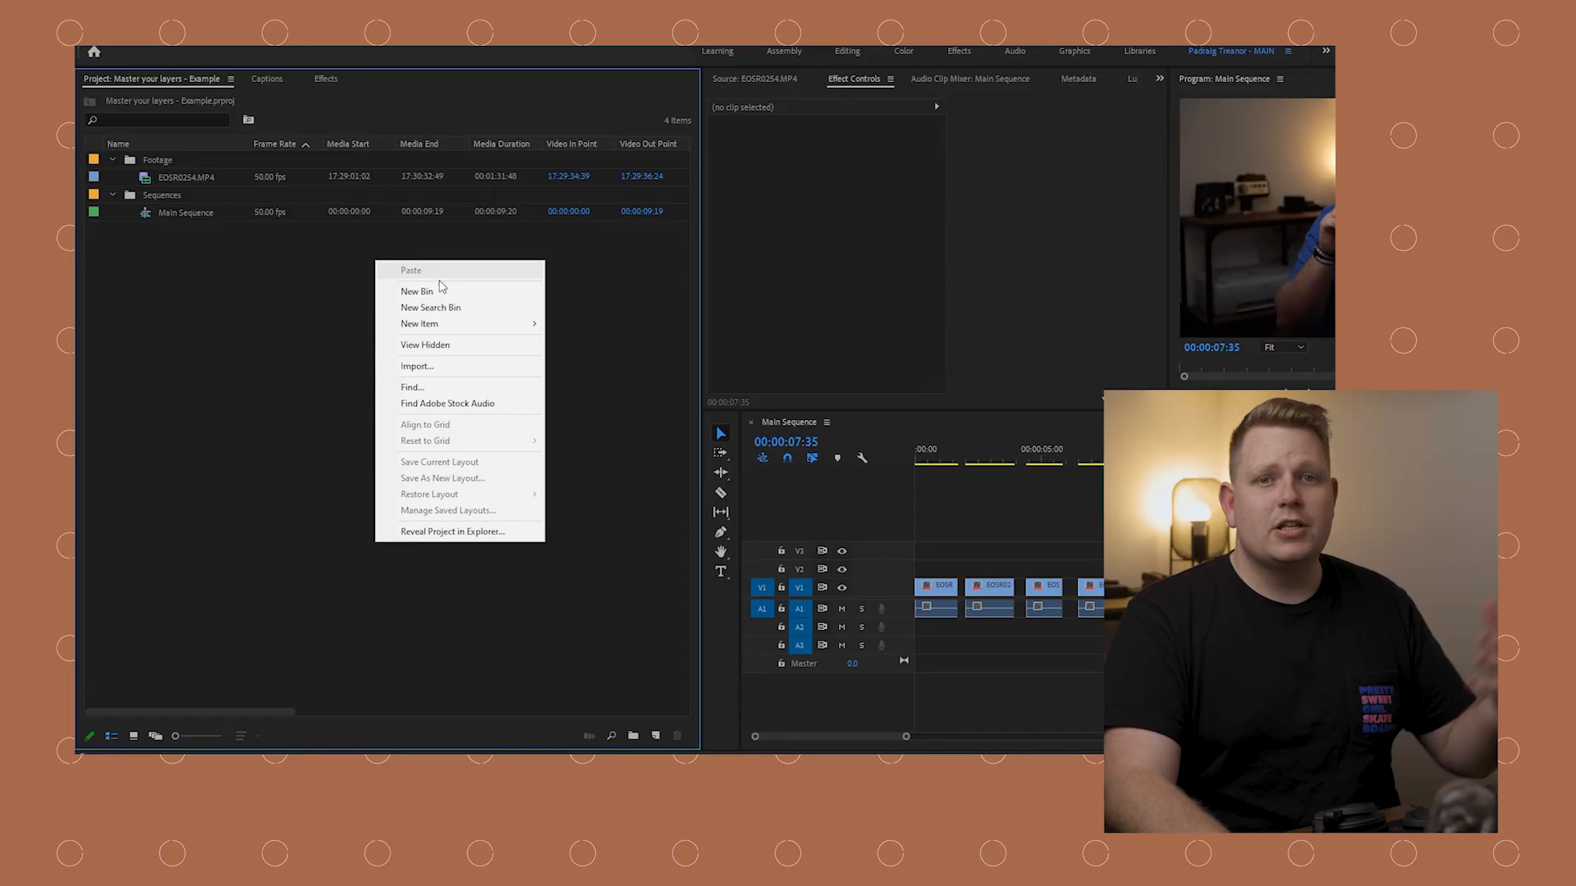
{"action": "mouse_move", "coordinate": [443, 326]}
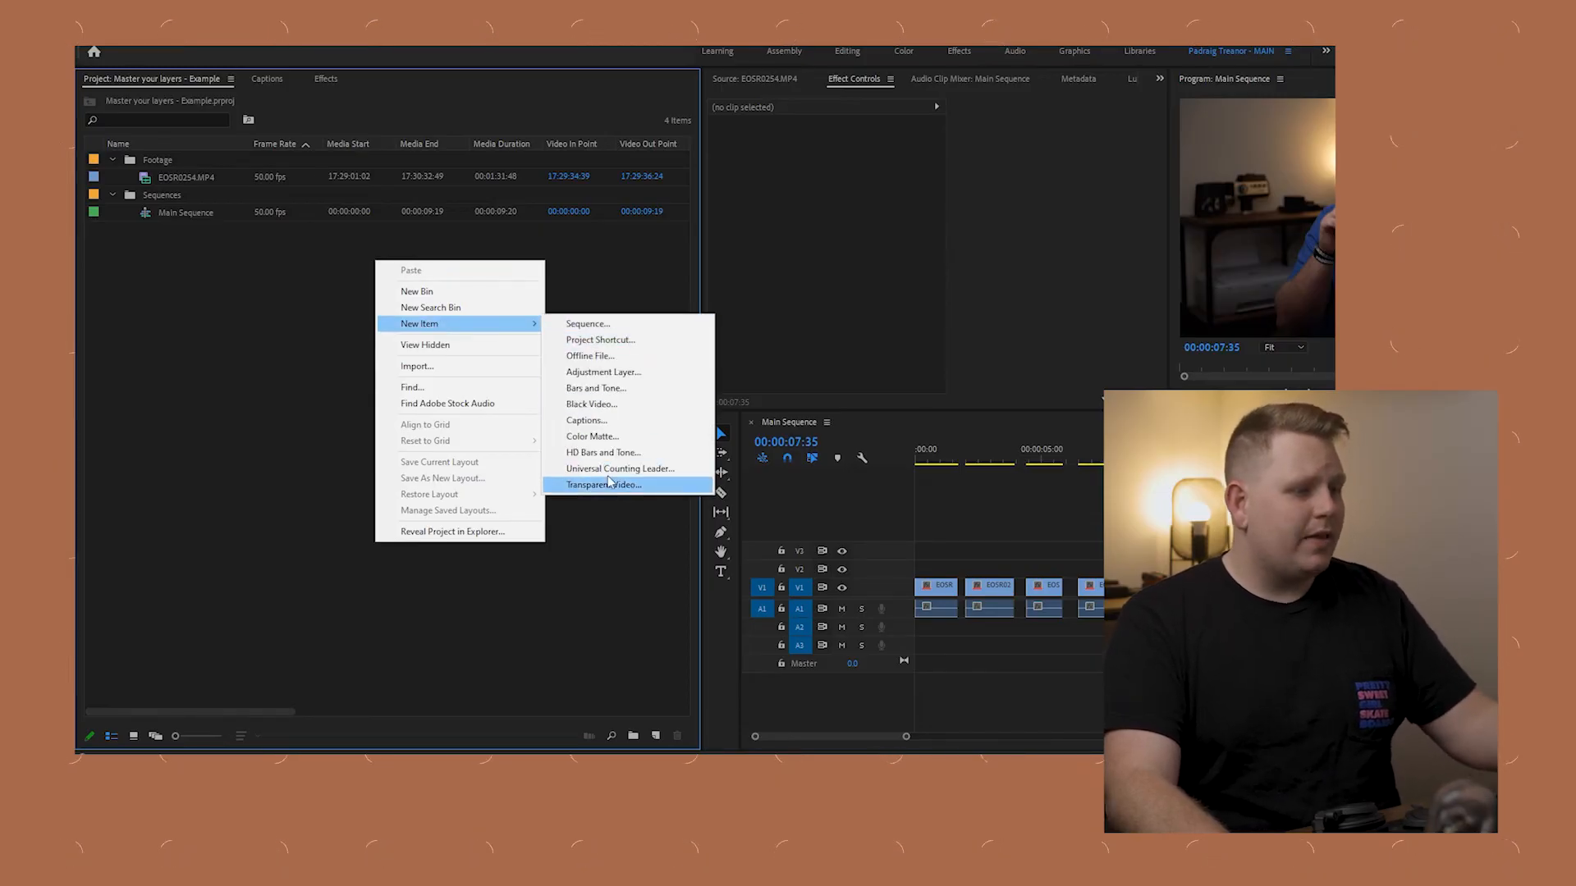
{"action": "left_click", "coordinate": [601, 372]}
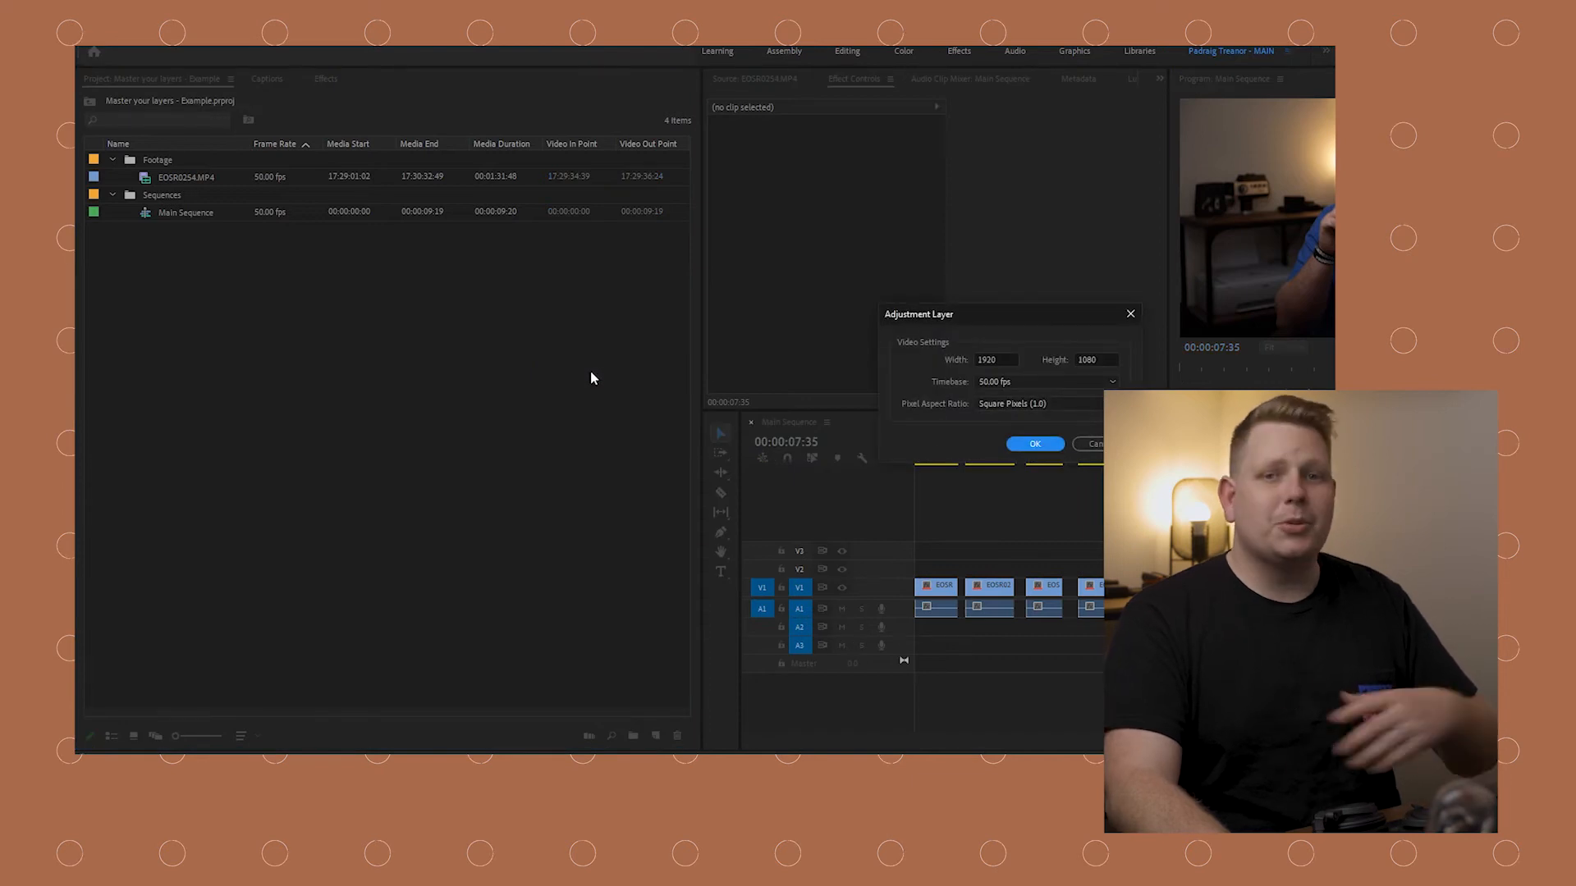
{"action": "left_click_drag", "start_coordinate": [1020, 322], "coordinate": [484, 280]}
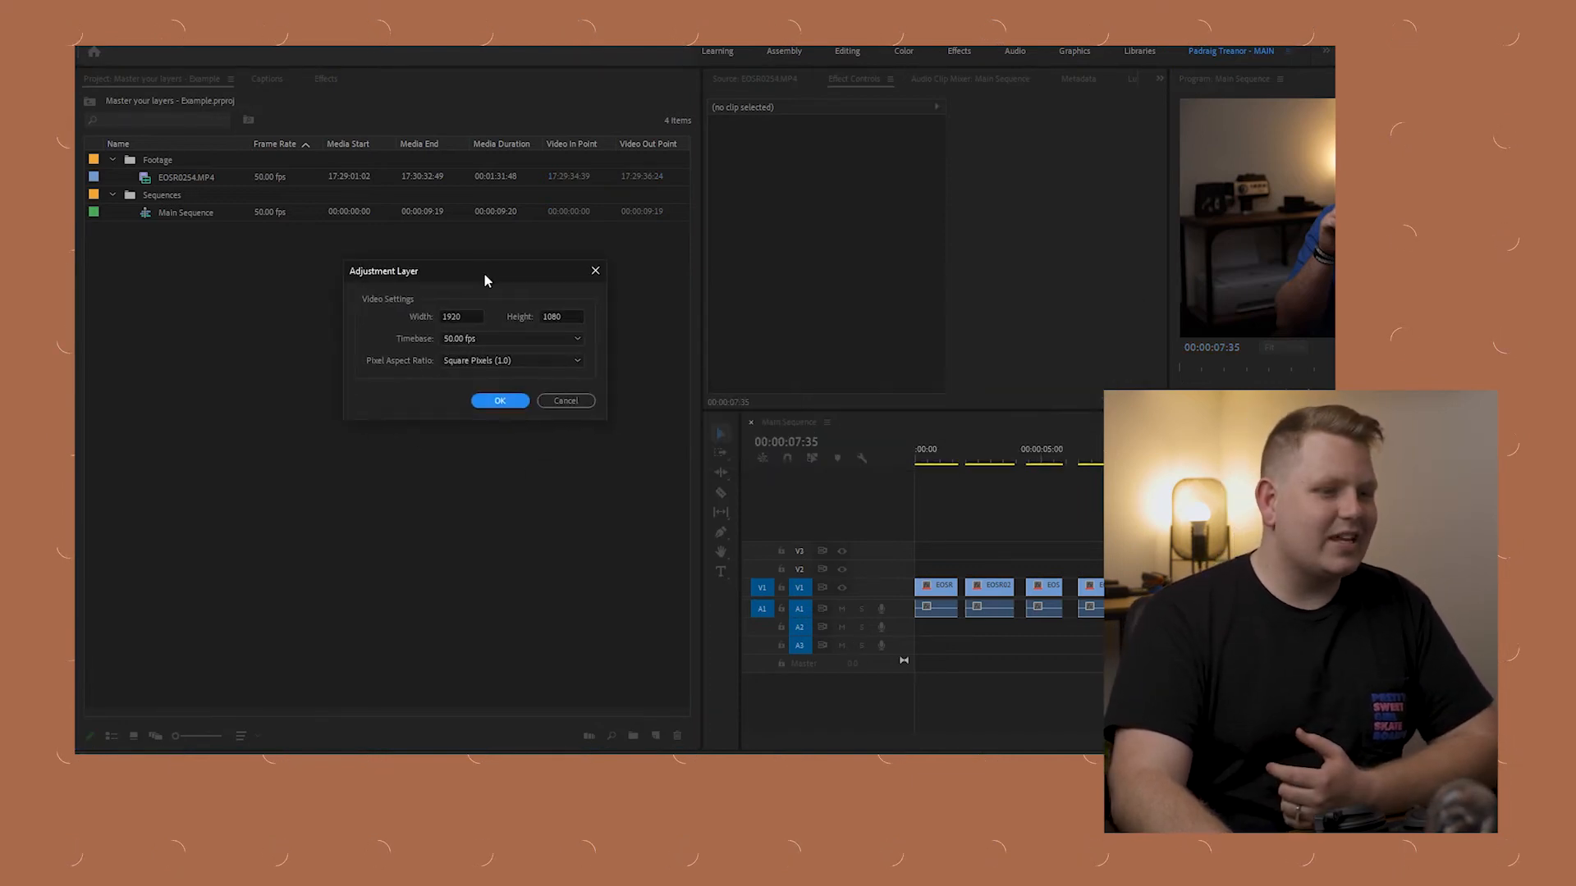
{"action": "left_click", "coordinate": [499, 402]}
Place the adjustment layer on track V2 directly above the last clip.
{"action": "left_click_drag", "start_coordinate": [127, 158], "coordinate": [1081, 569]}
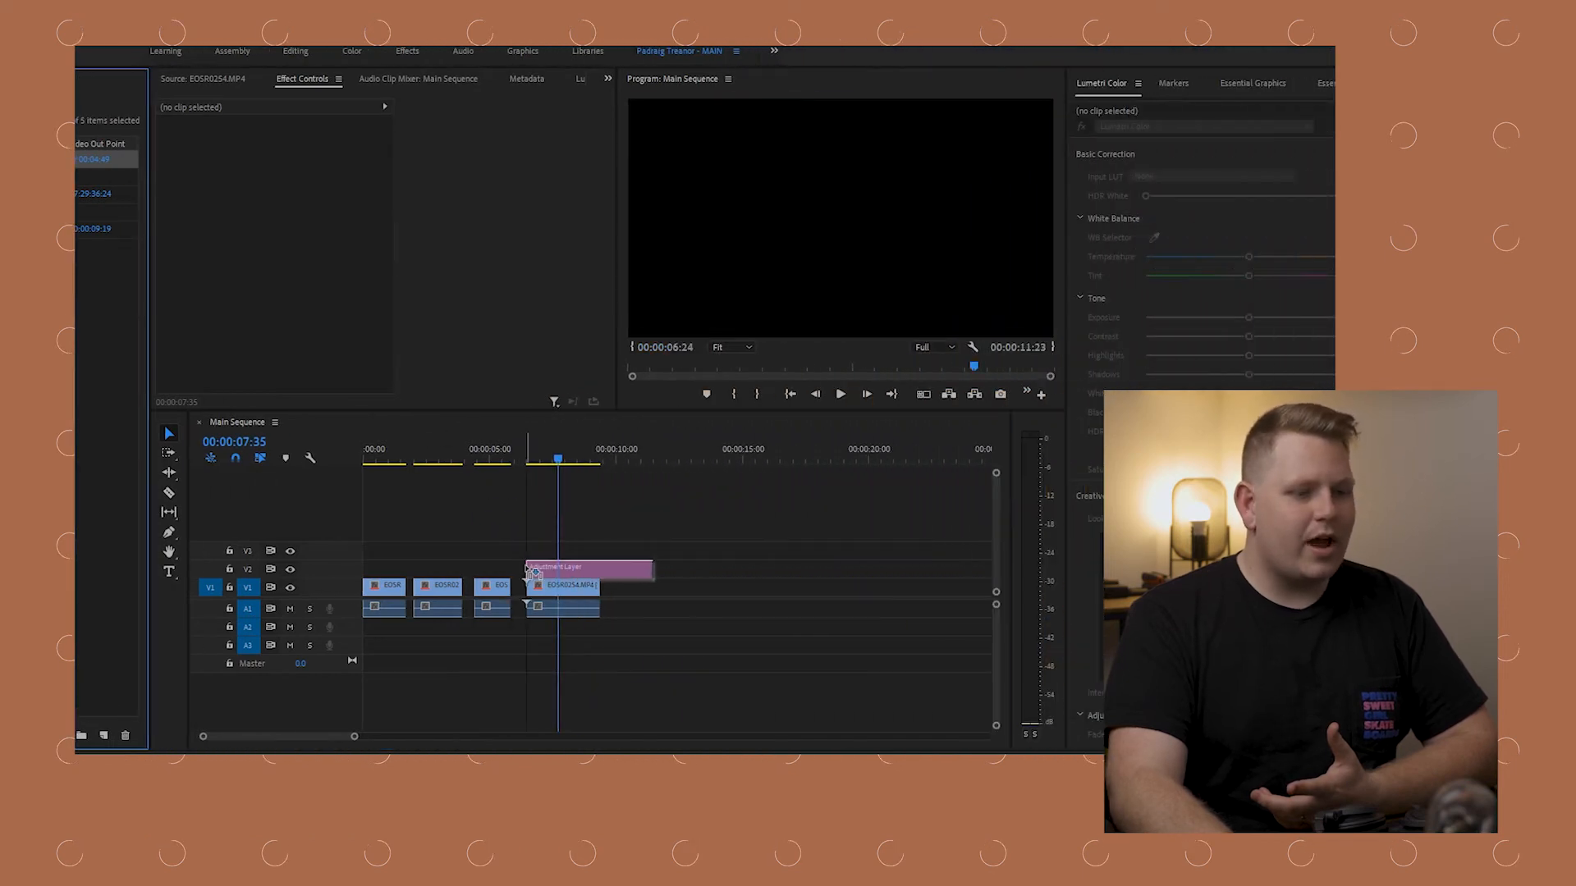
{"action": "left_click_drag", "start_coordinate": [528, 568], "coordinate": [530, 569]}
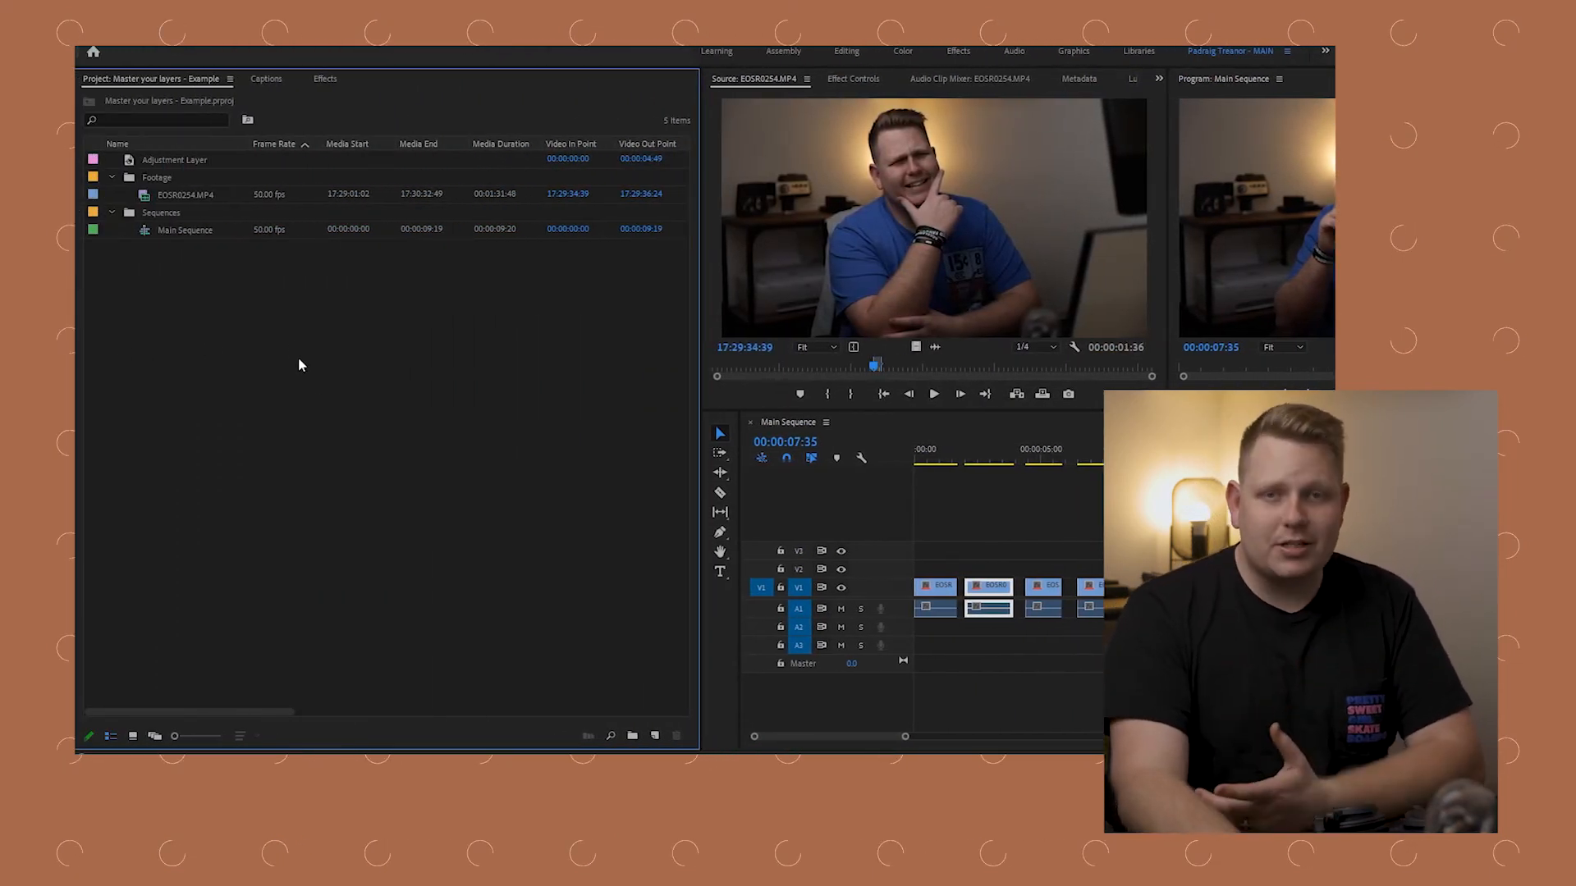
Apply Lumetri Color to the master adjustment layer from the project and set its Basic Correction Exposure to 7.0.
{"action": "double_click", "coordinate": [129, 163]}
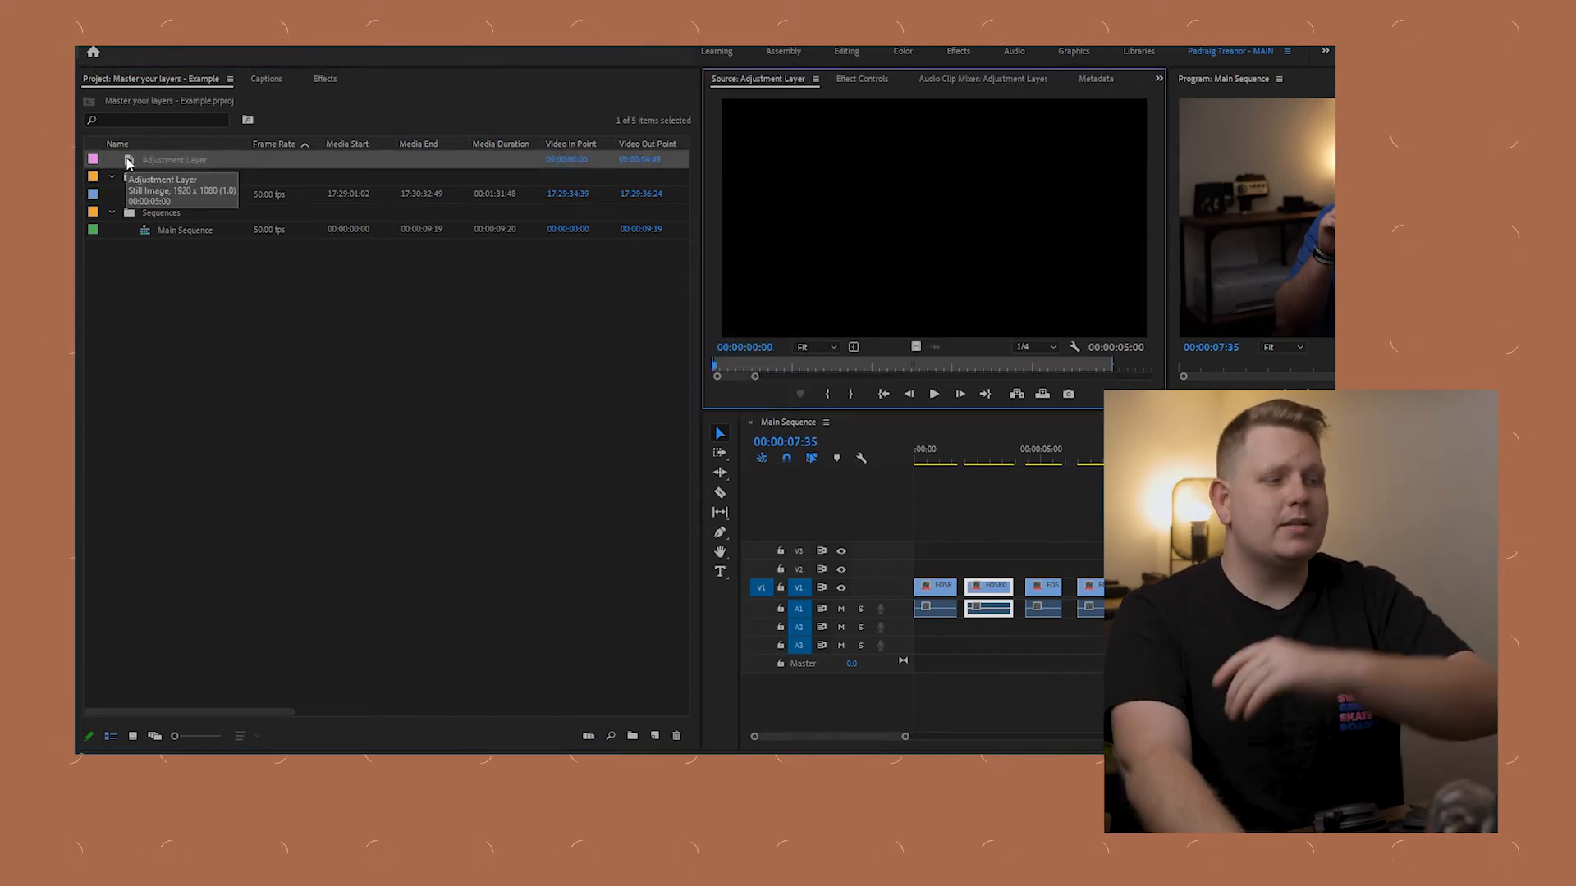
{"action": "left_click", "coordinate": [871, 81]}
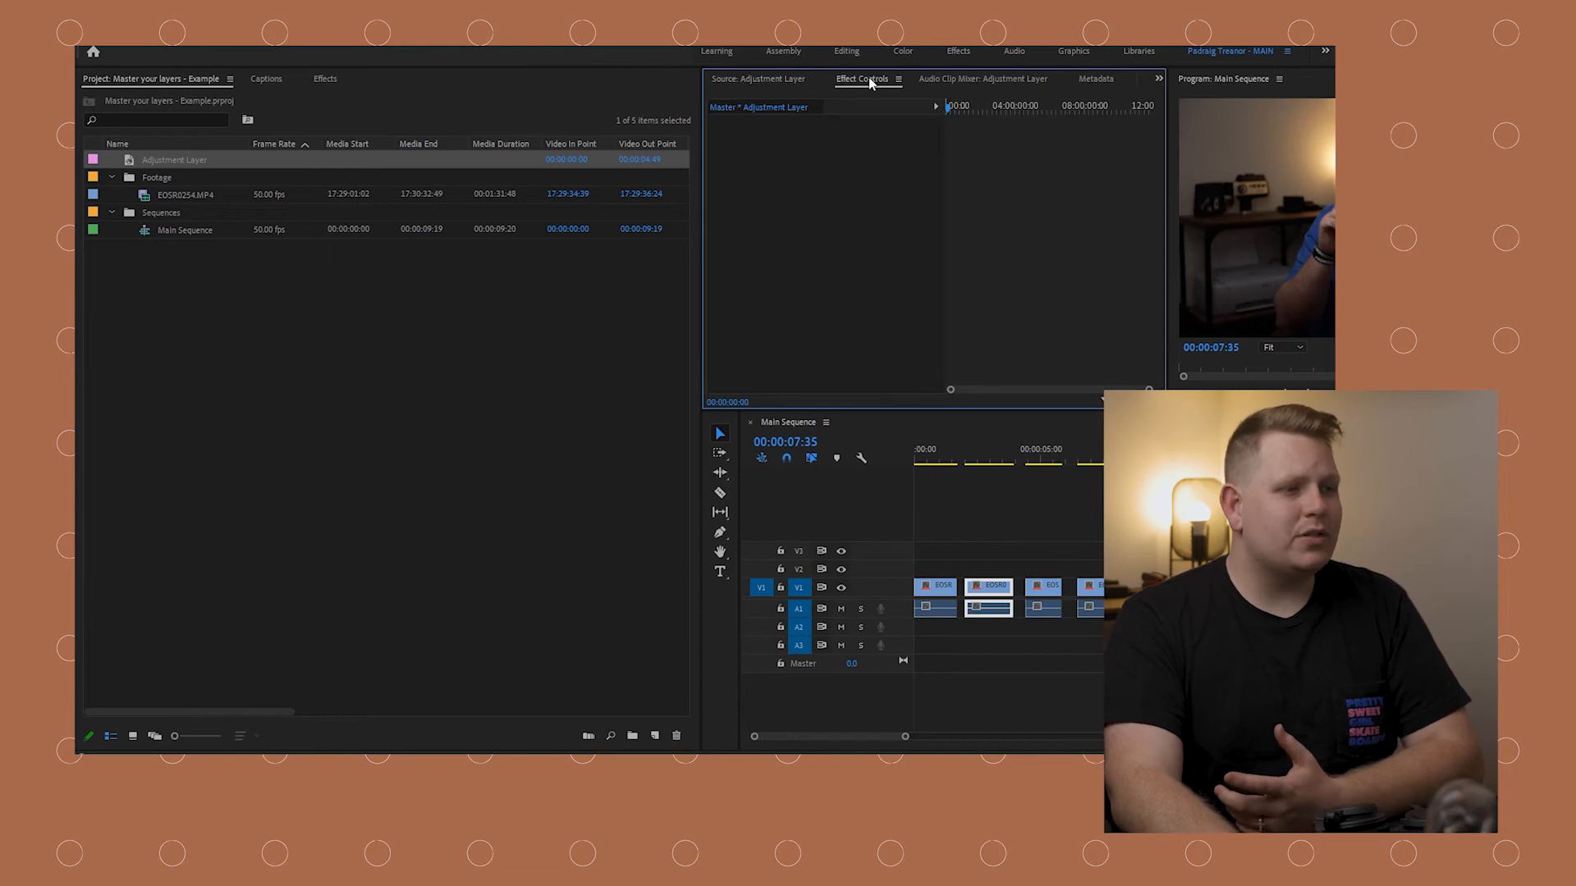
{"action": "left_click", "coordinate": [320, 79]}
{"action": "left_click_drag", "start_coordinate": [141, 208], "coordinate": [795, 264]}
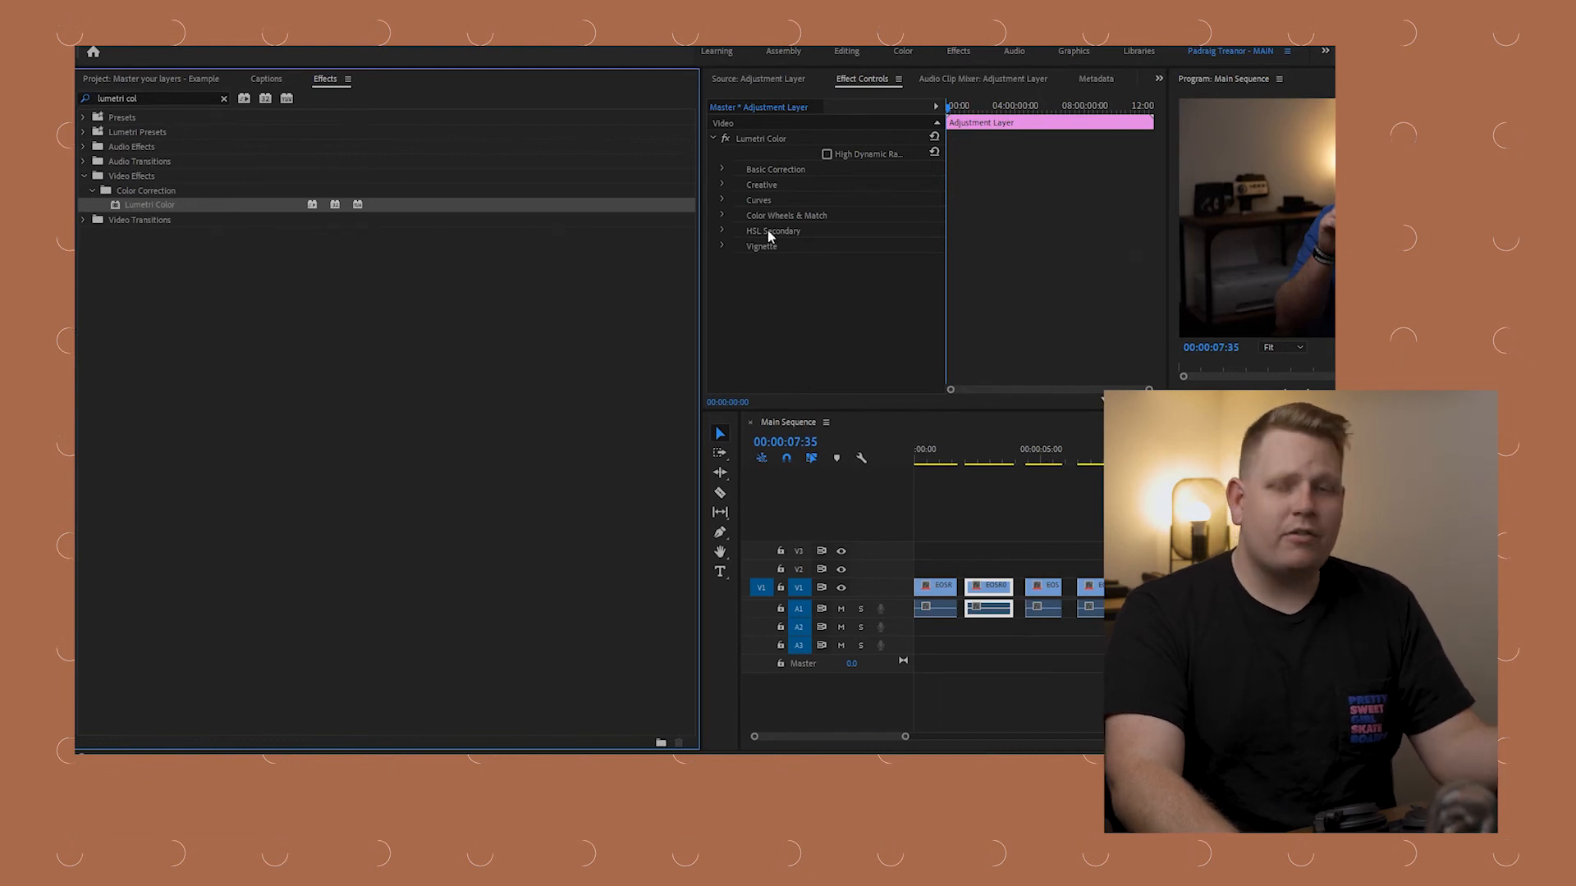
{"action": "left_click", "coordinate": [722, 169]}
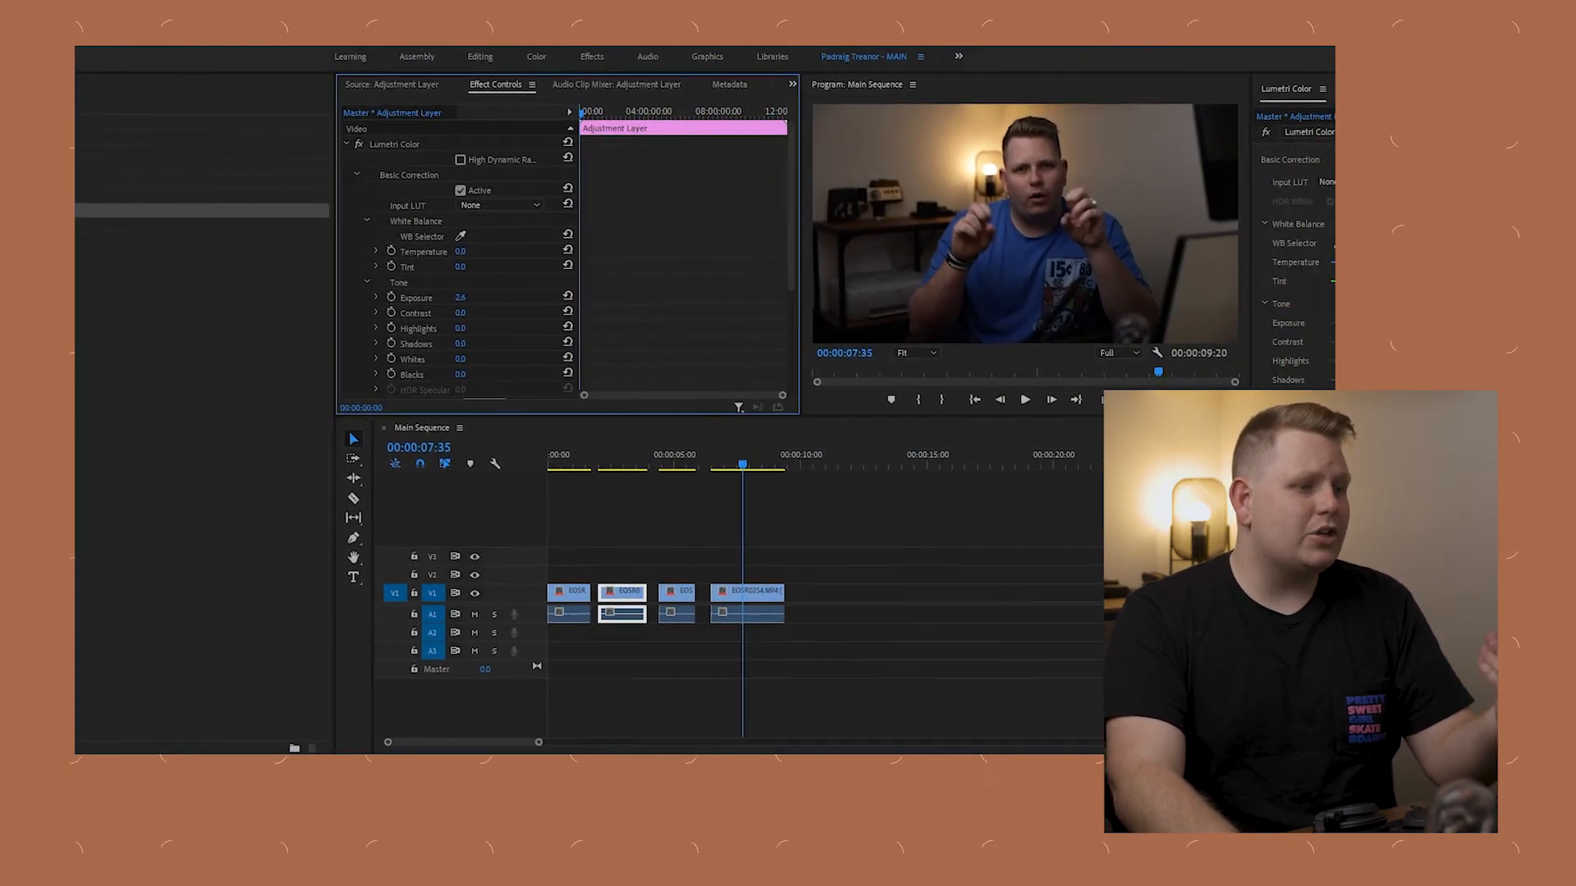
{"action": "left_click_drag", "start_coordinate": [826, 292], "coordinate": [842, 293]}
Rename the adjustment layer "Exposure Up" and place it on track V2, aligned with the start of the last clip.
{"action": "left_click", "coordinate": [78, 87]}
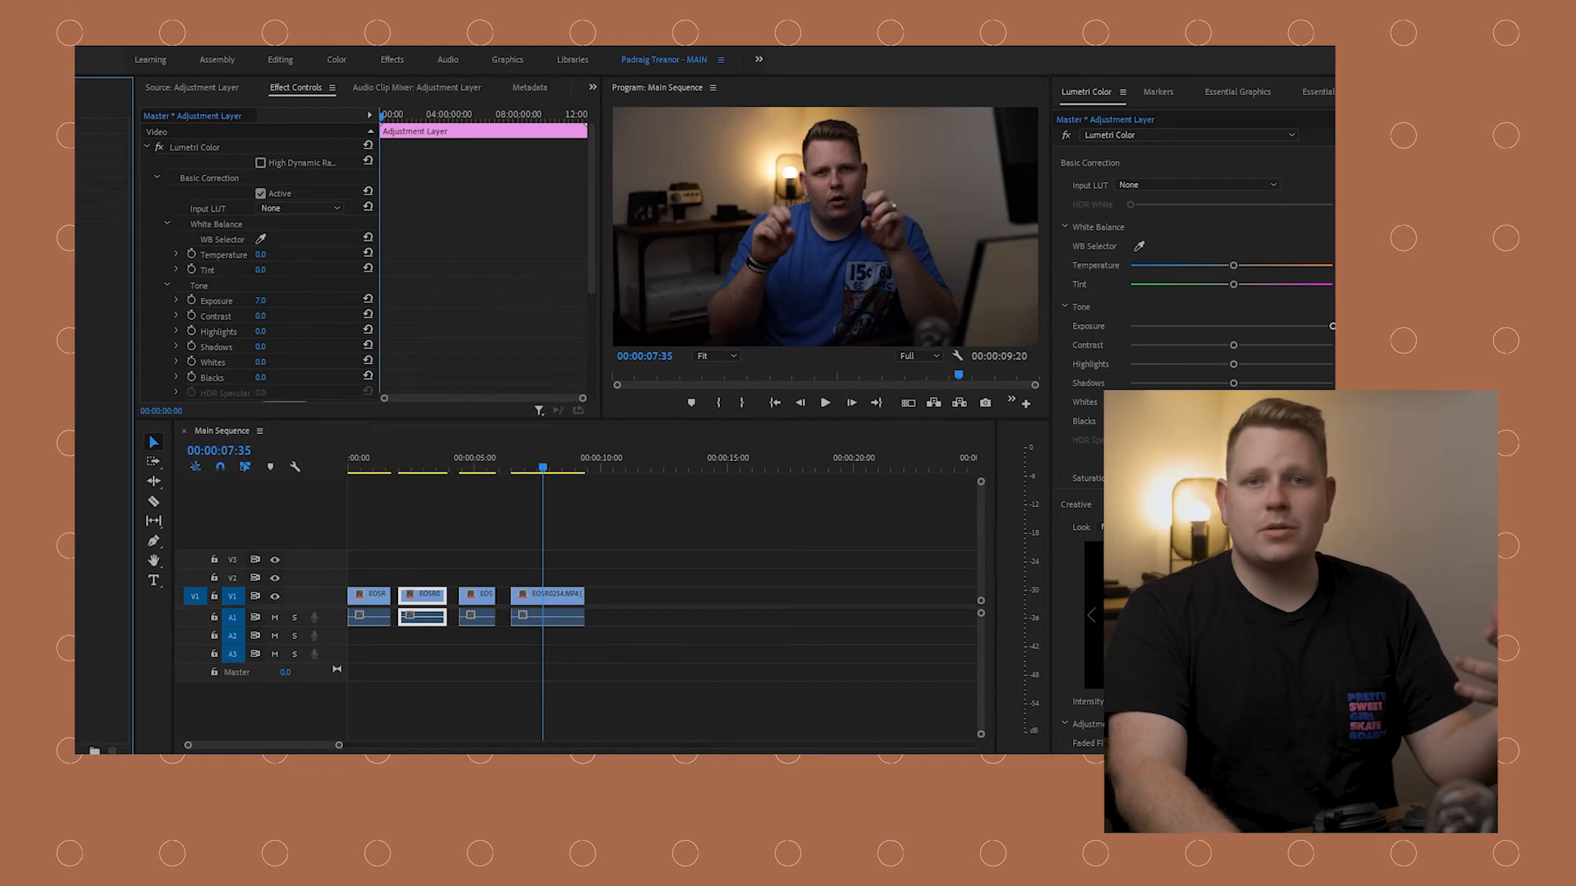
{"action": "left_click_drag", "start_coordinate": [96, 167], "coordinate": [517, 580]}
{"action": "left_click", "coordinate": [558, 574]}
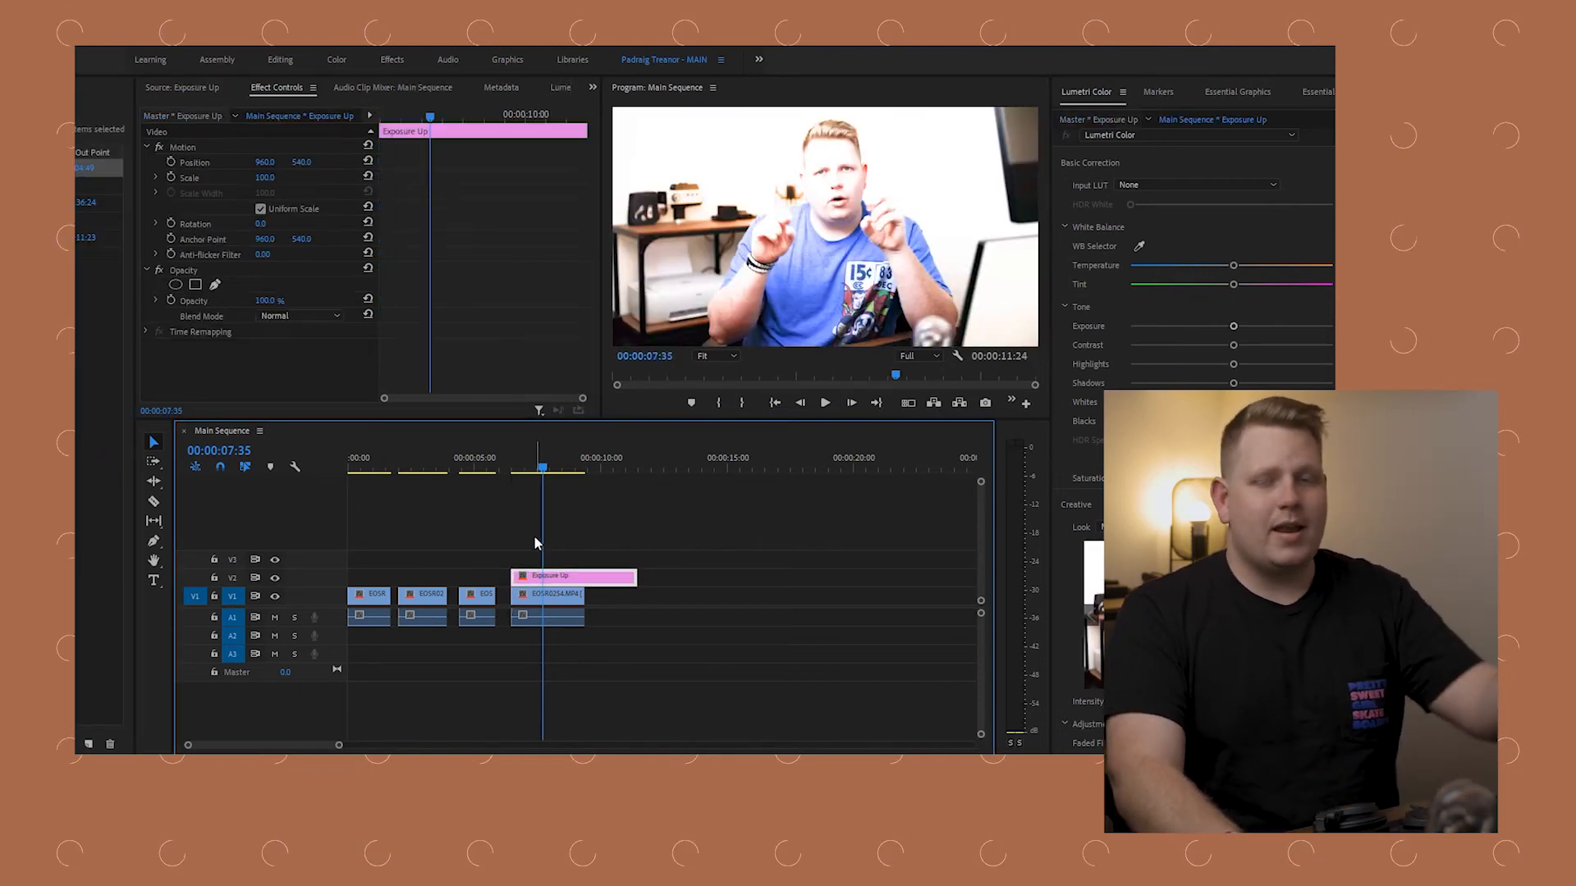